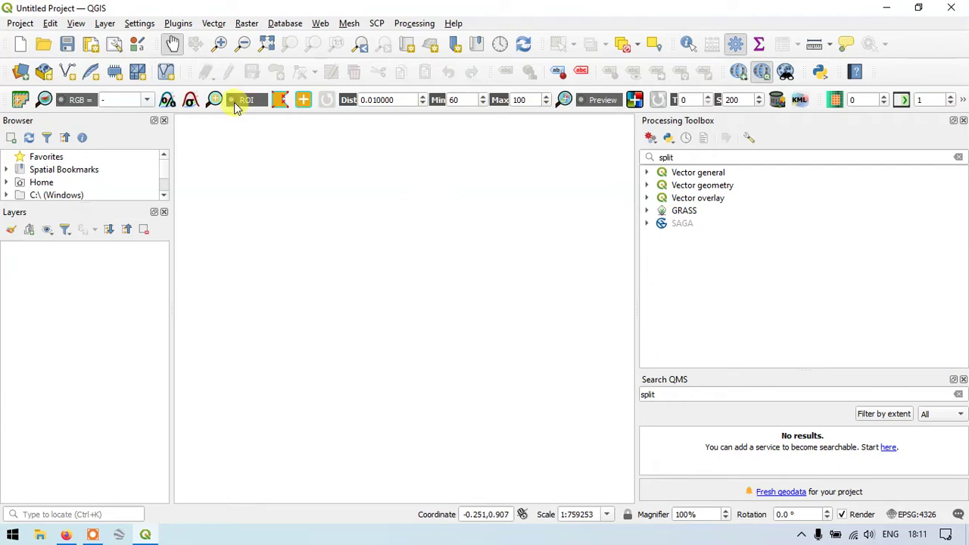
Create a temporary scratch layer named Point with Point geometry.
left_click(105, 23)
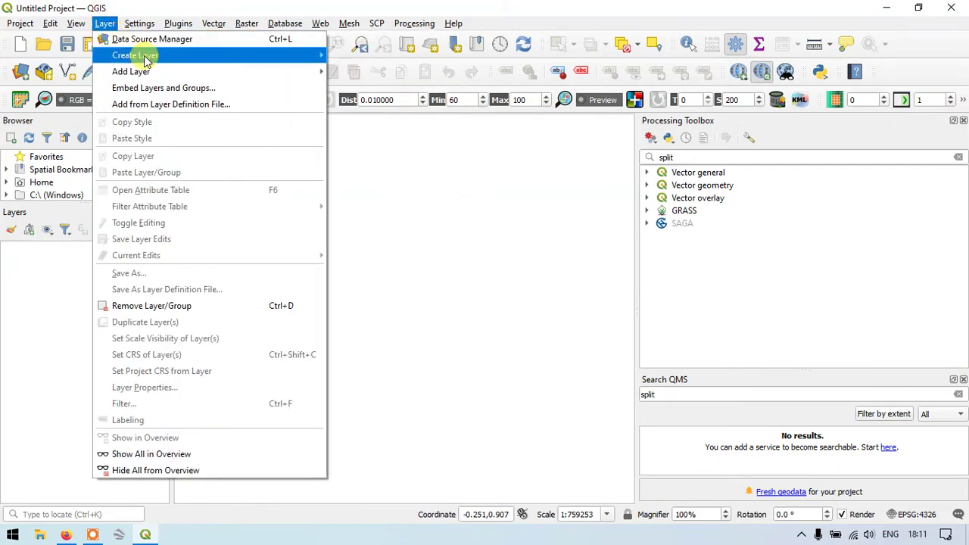
mouse_move(295, 73)
mouse_move(322, 54)
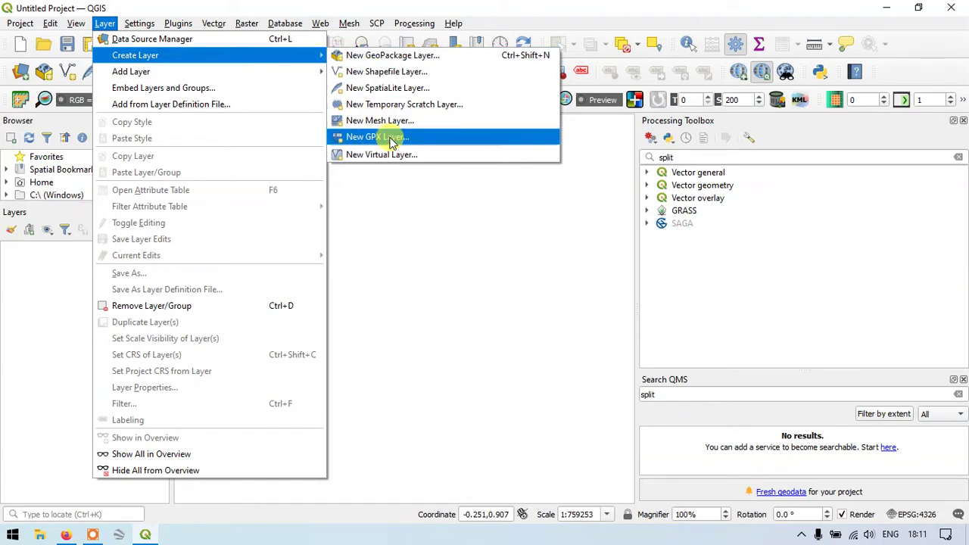
left_click(403, 106)
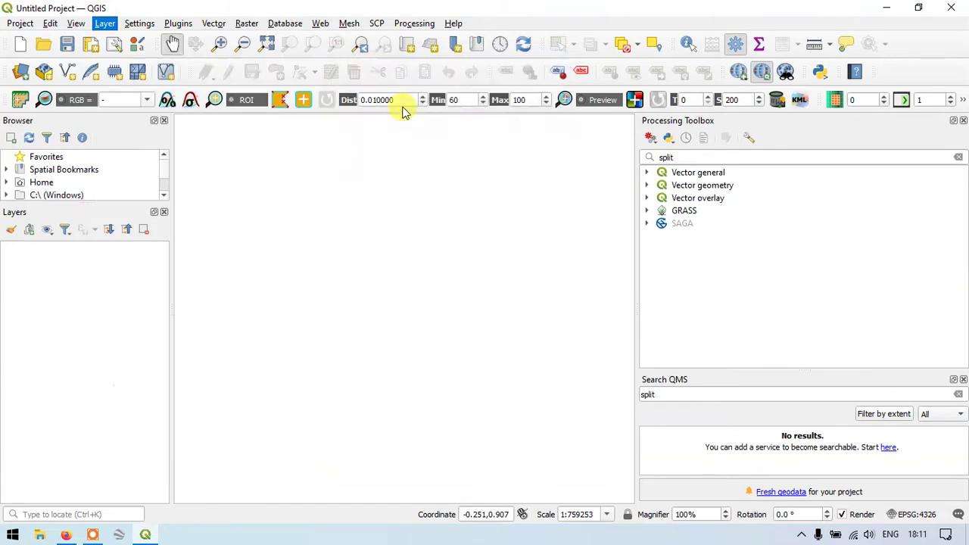
left_click(519, 72)
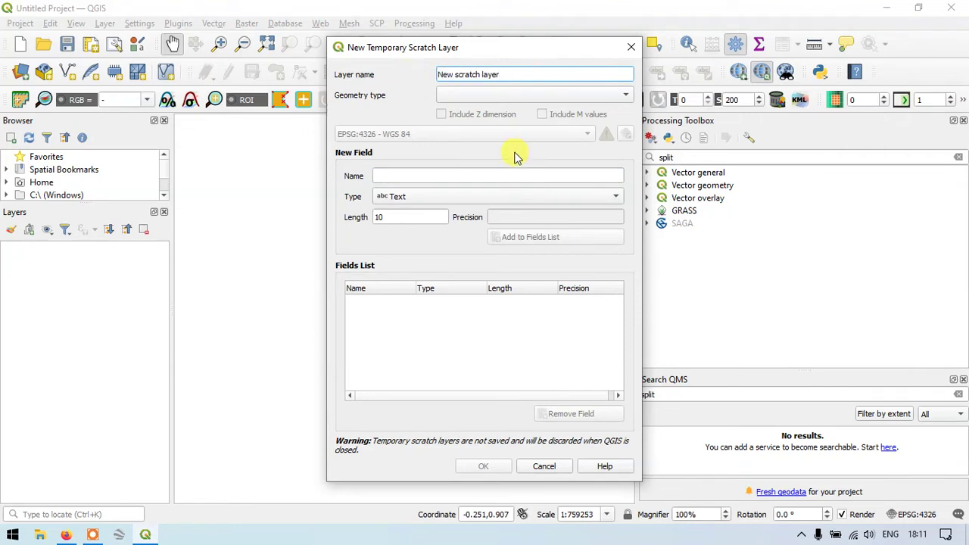
left_click_drag(519, 74, 438, 75)
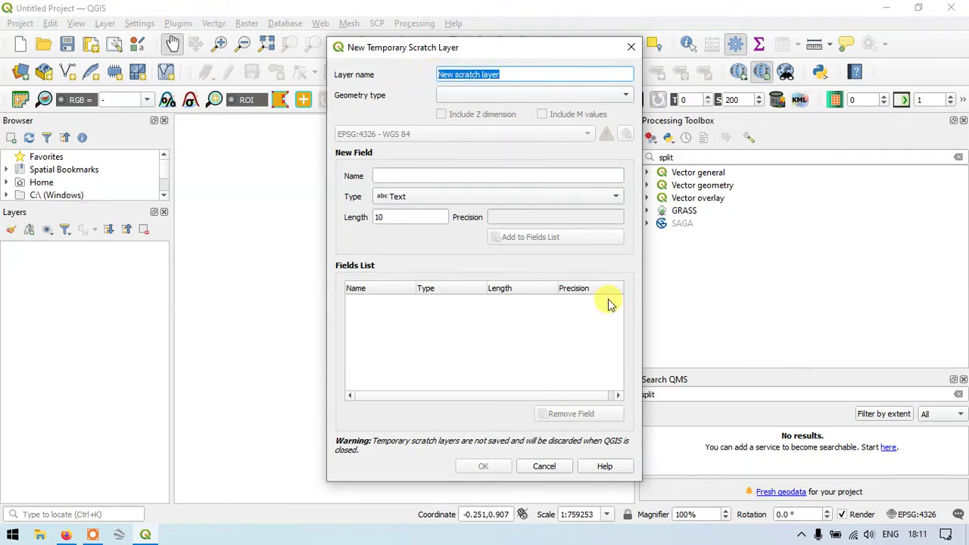
key("BackSpace")
type("Point")
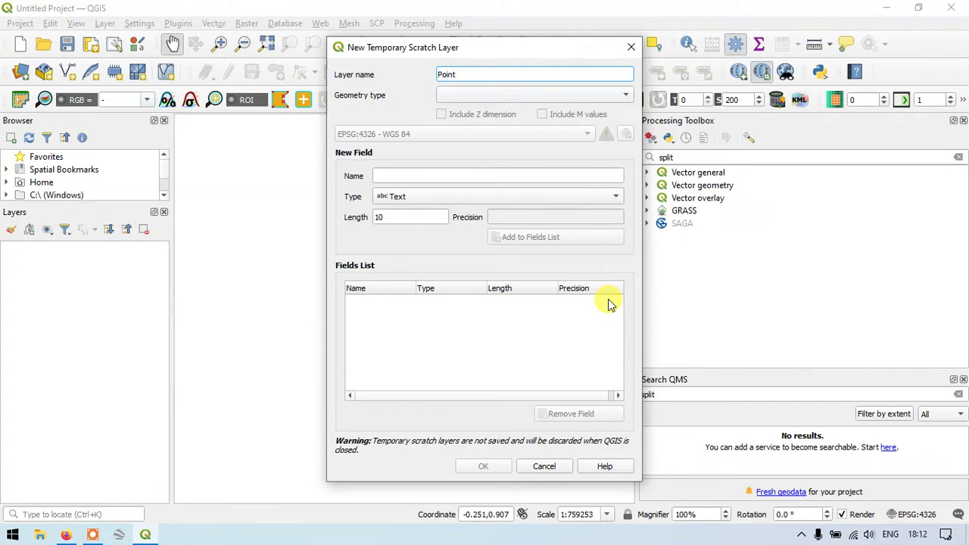
left_click(618, 98)
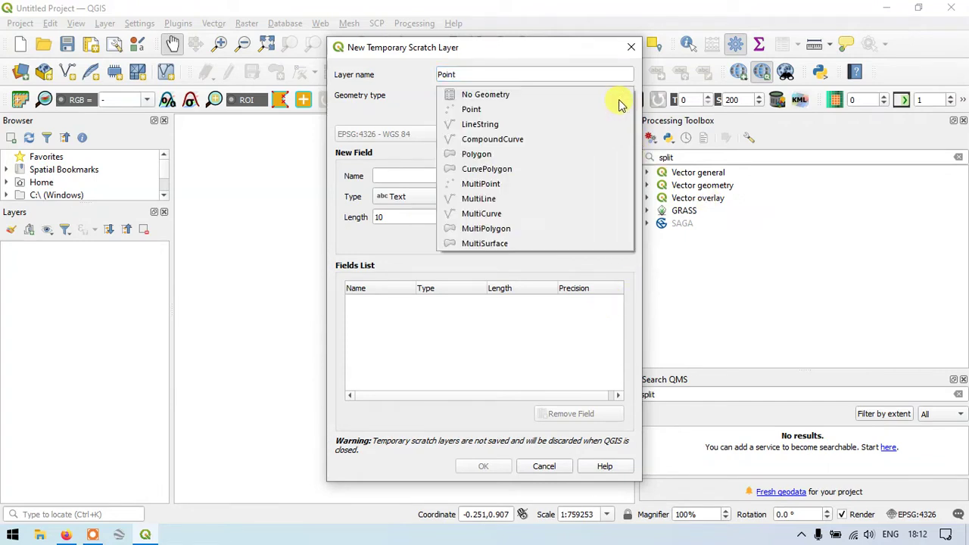
left_click(486, 109)
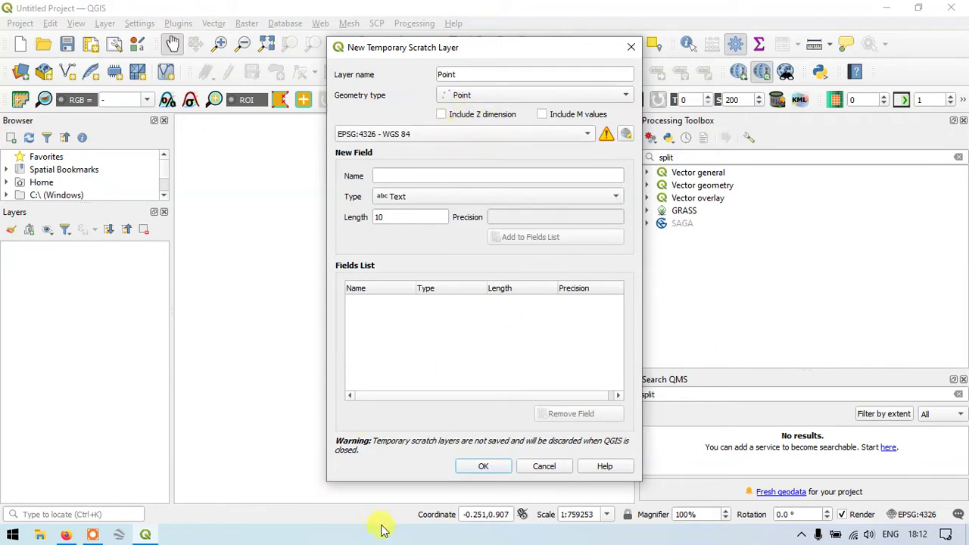
left_click(472, 468)
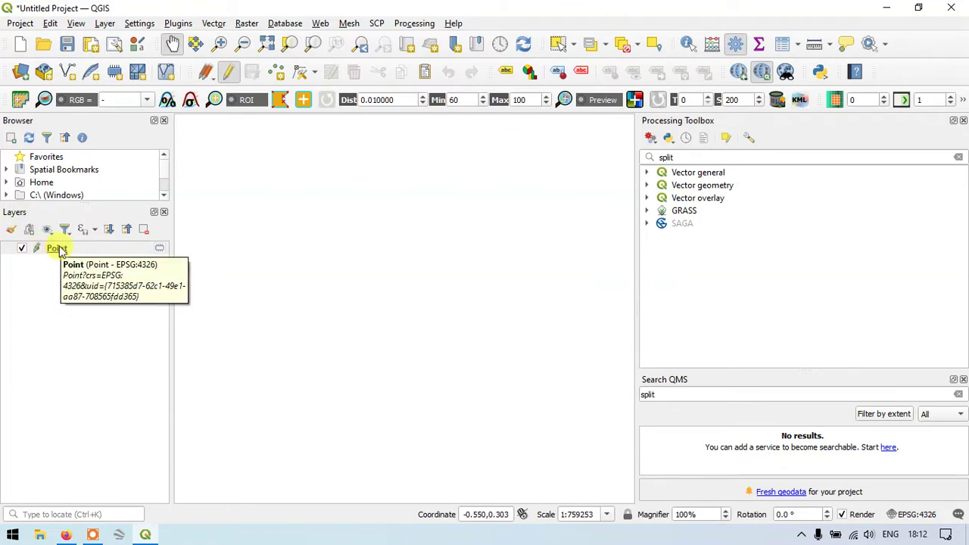
Create a temporary scratch layer named line with LineString geometry.
left_click(103, 24)
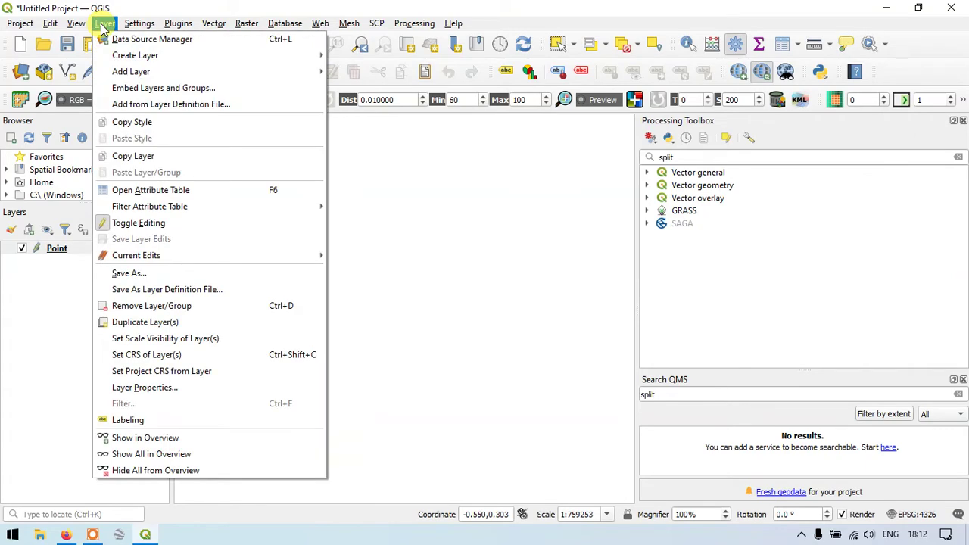
mouse_move(270, 57)
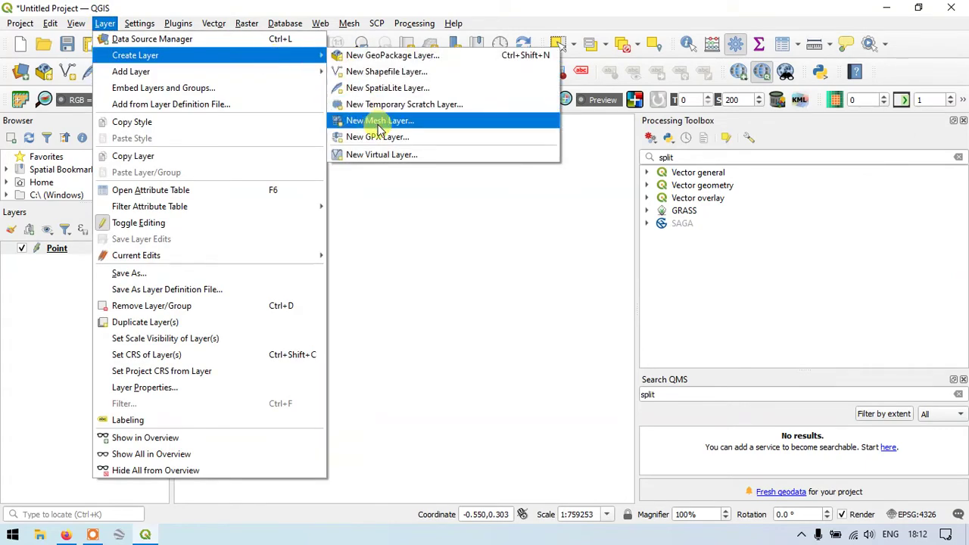
left_click(393, 104)
left_click_drag(592, 74, 424, 81)
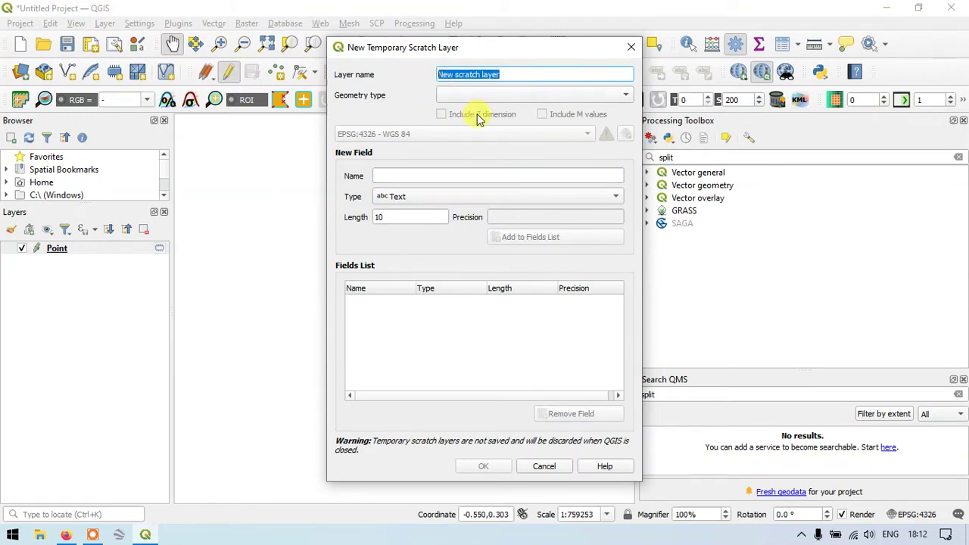
type("line")
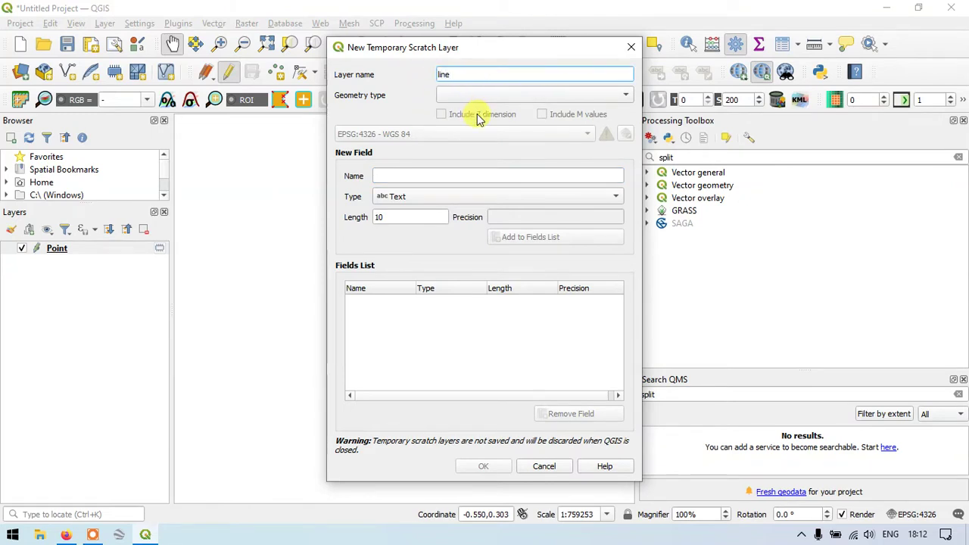
left_click(498, 96)
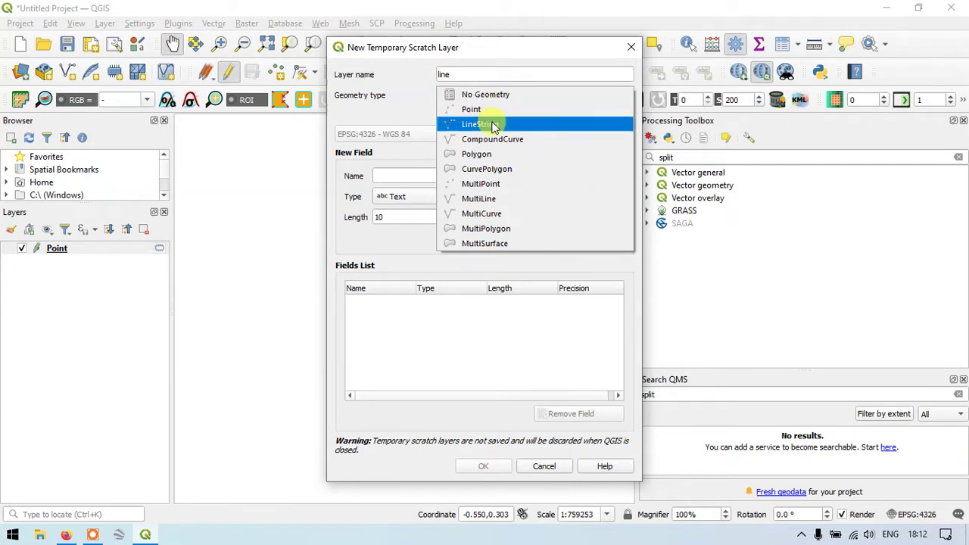
left_click(492, 125)
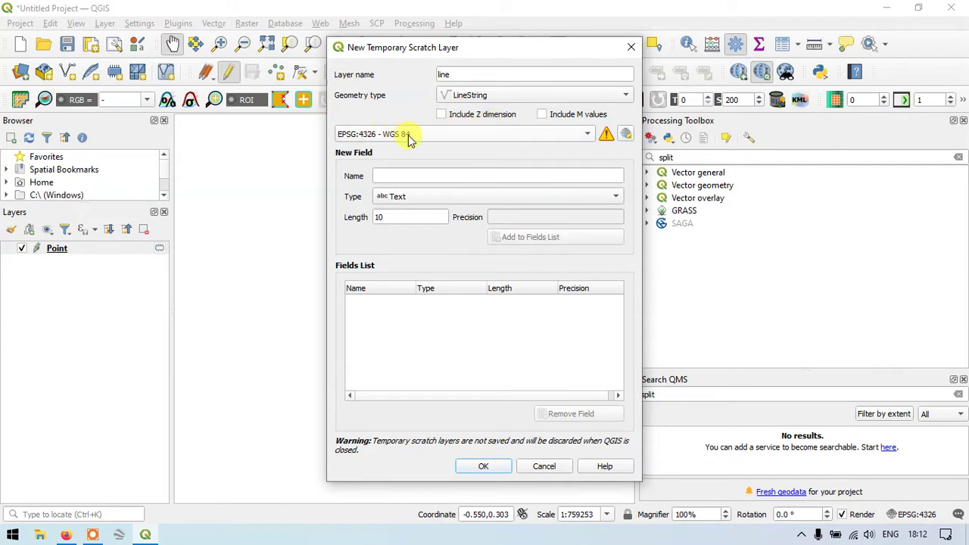
mouse_move(443, 134)
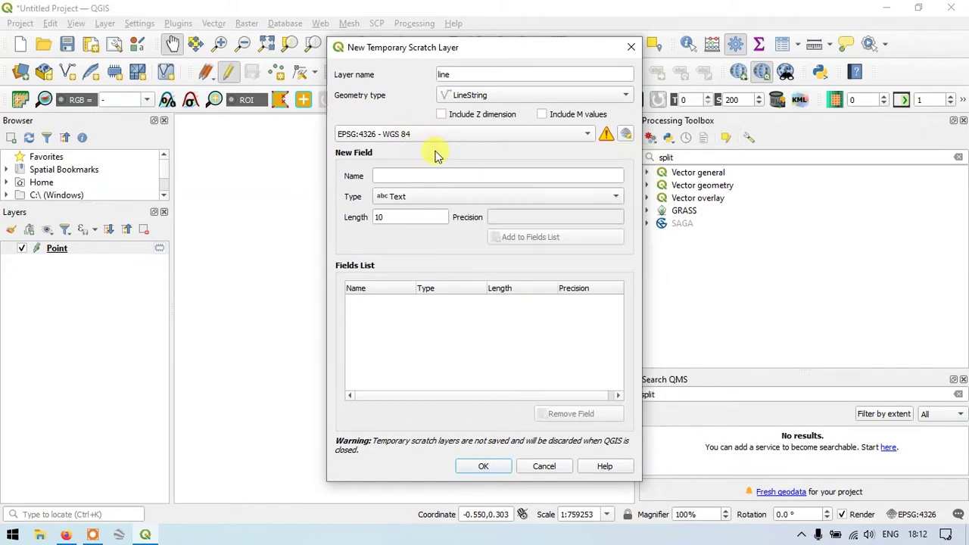
left_click(485, 466)
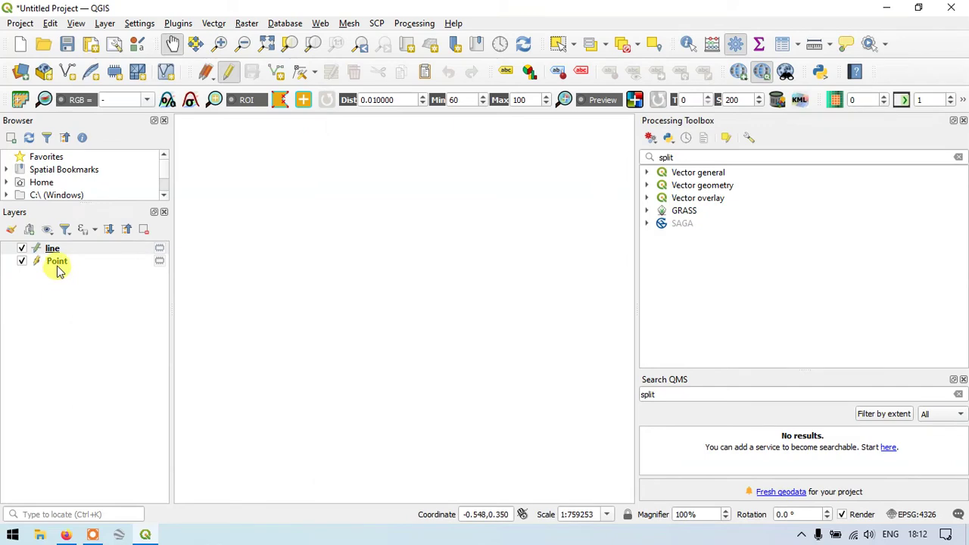
Create a temporary scratch layer named Polygon with Polygon geometry.
left_click(104, 24)
mouse_move(209, 58)
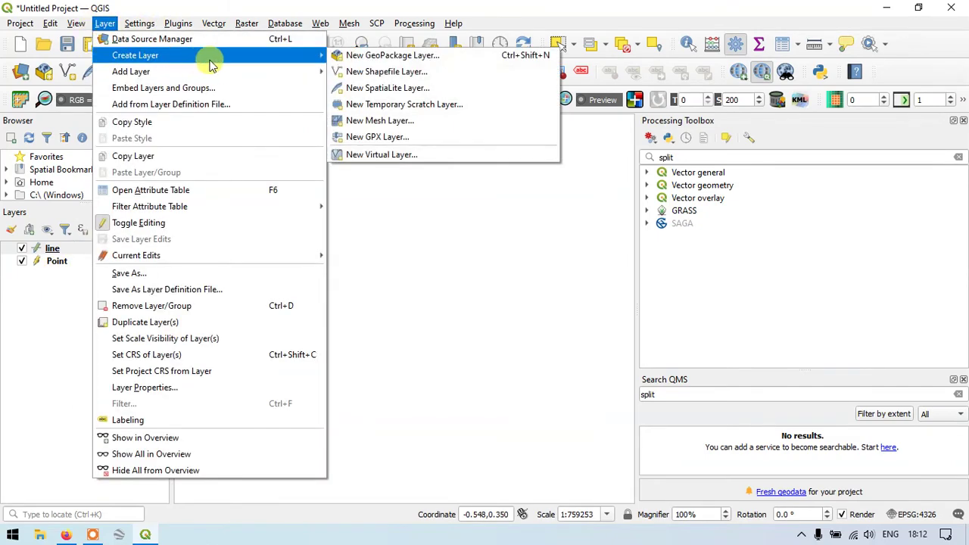
left_click(391, 110)
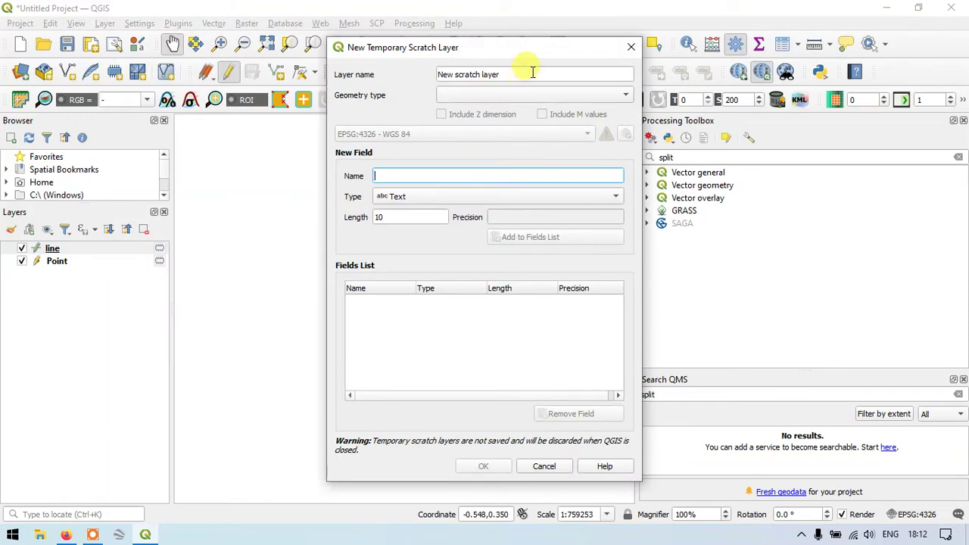
left_click_drag(501, 74, 413, 77)
key("BackSpace")
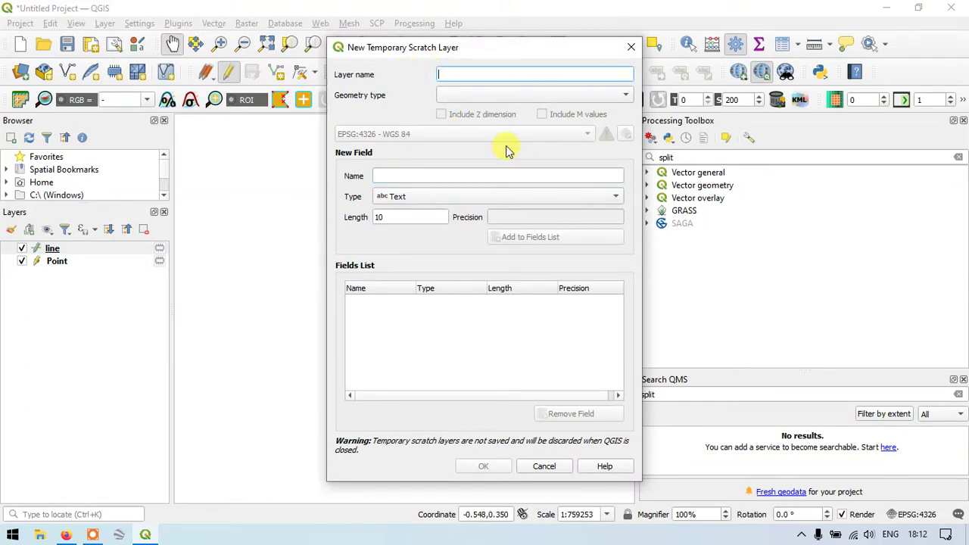
type("Polygon")
left_click(541, 98)
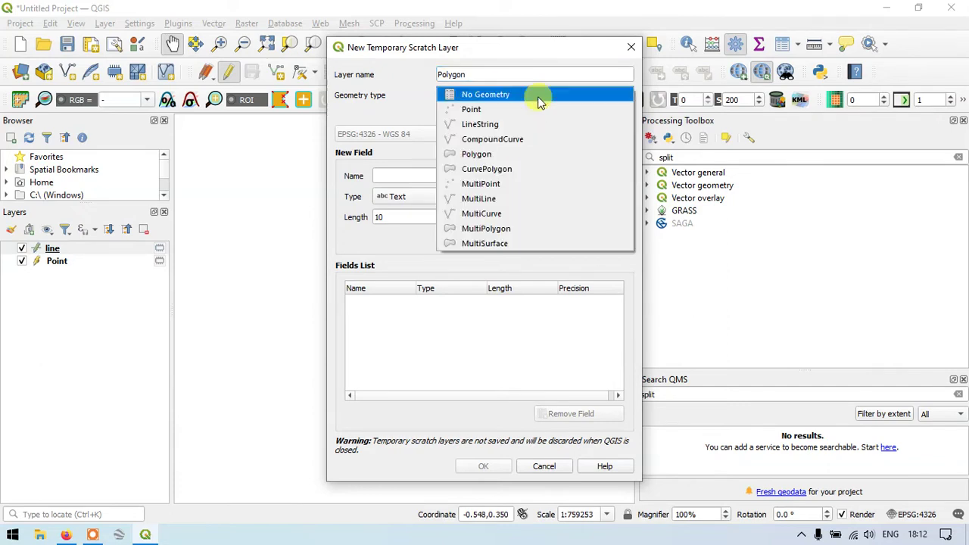
left_click(496, 155)
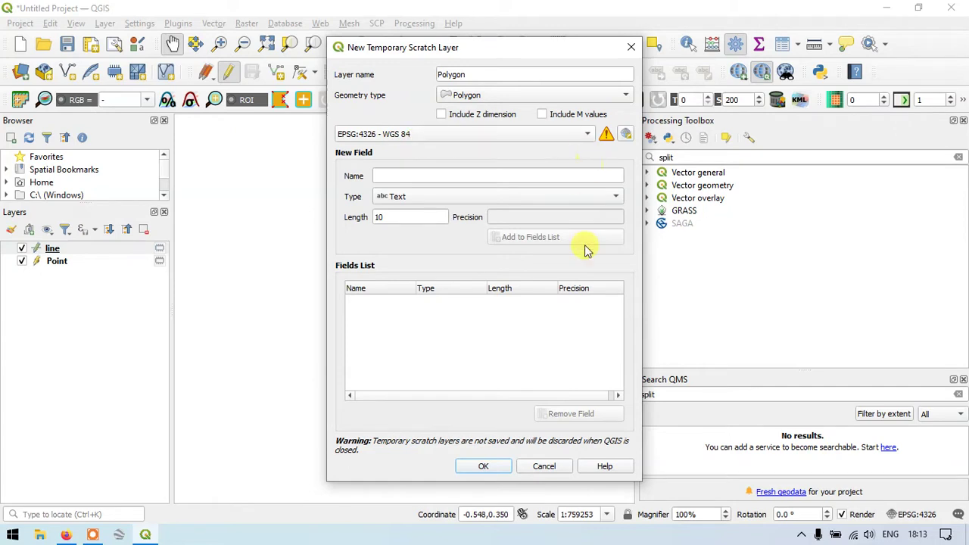
left_click(484, 466)
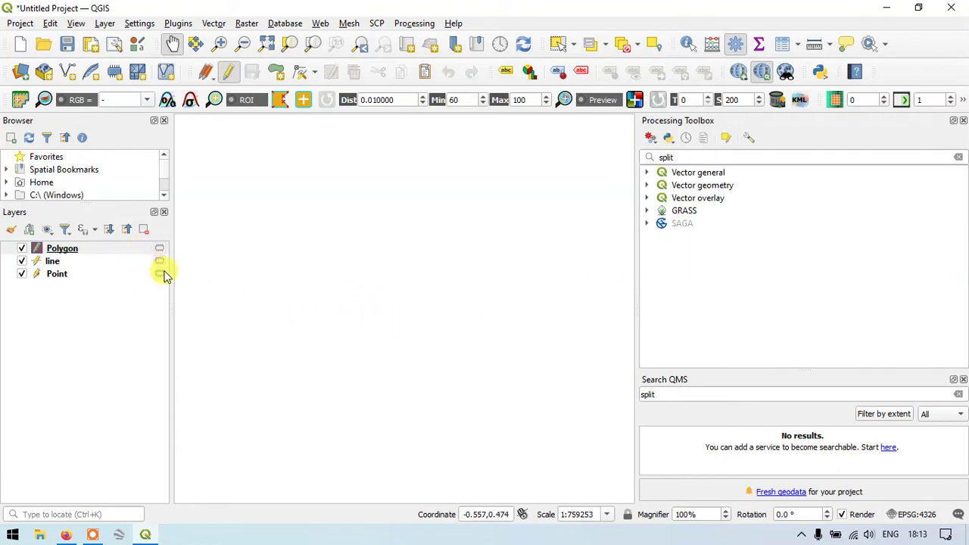
Enable editing on the Polygon layer and draw a roughly square four-corner polygon in the upper middle of the map.
mouse_move(167, 276)
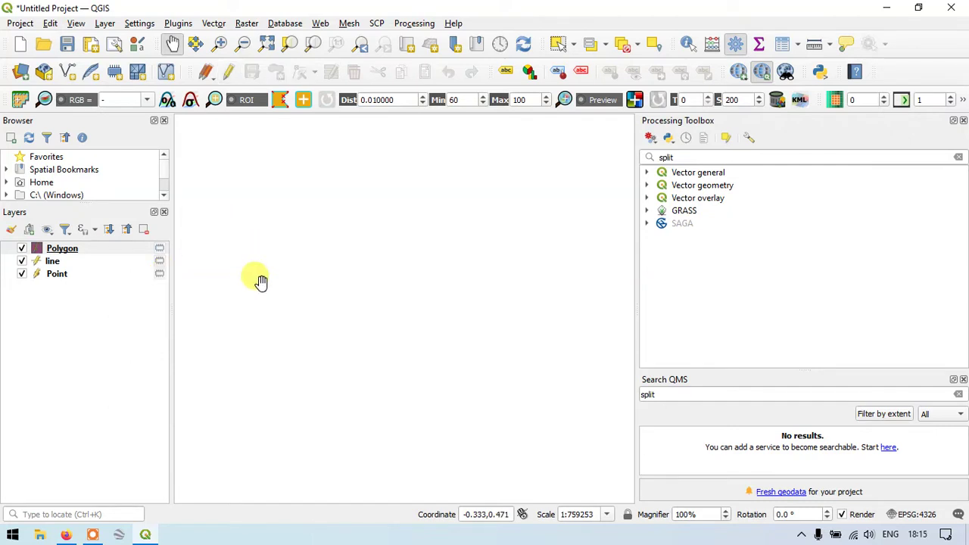
left_click(231, 73)
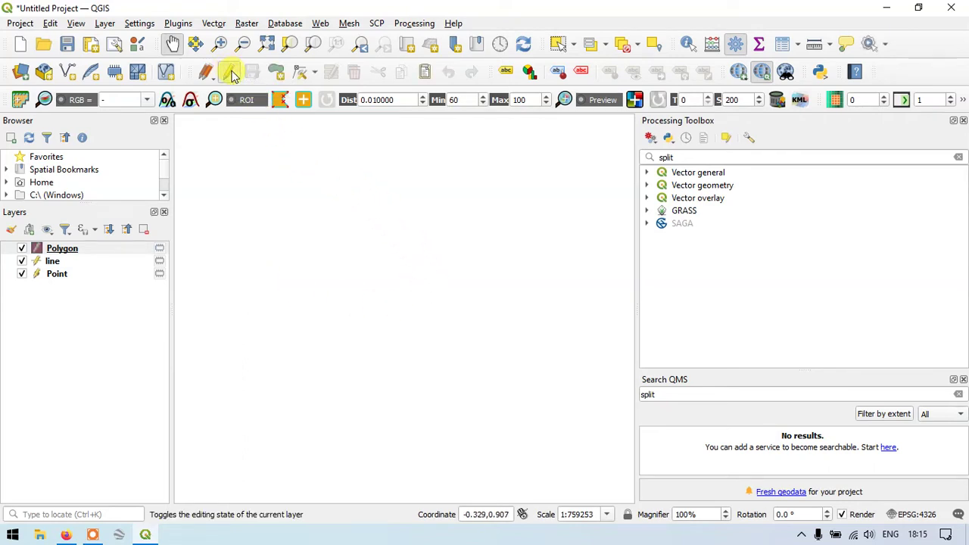
left_click(65, 251)
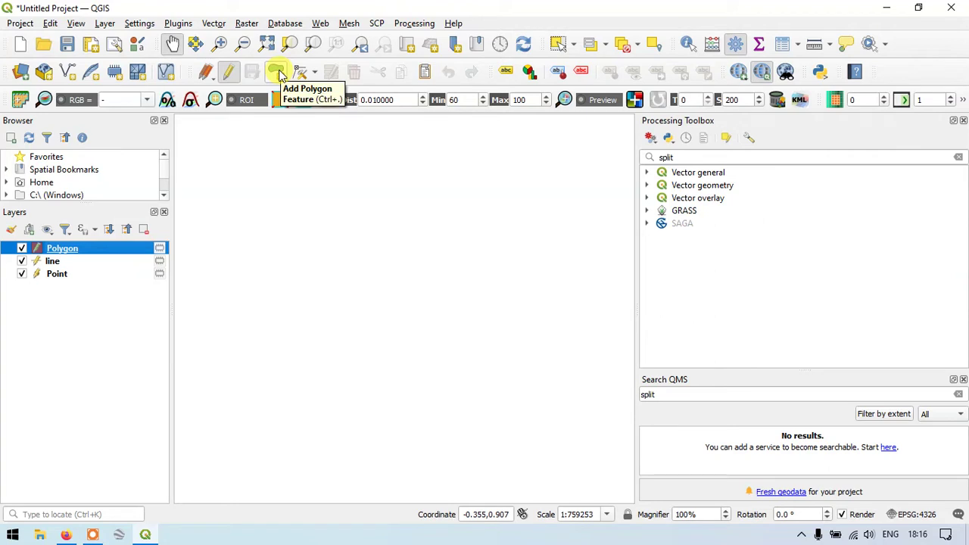
left_click(277, 73)
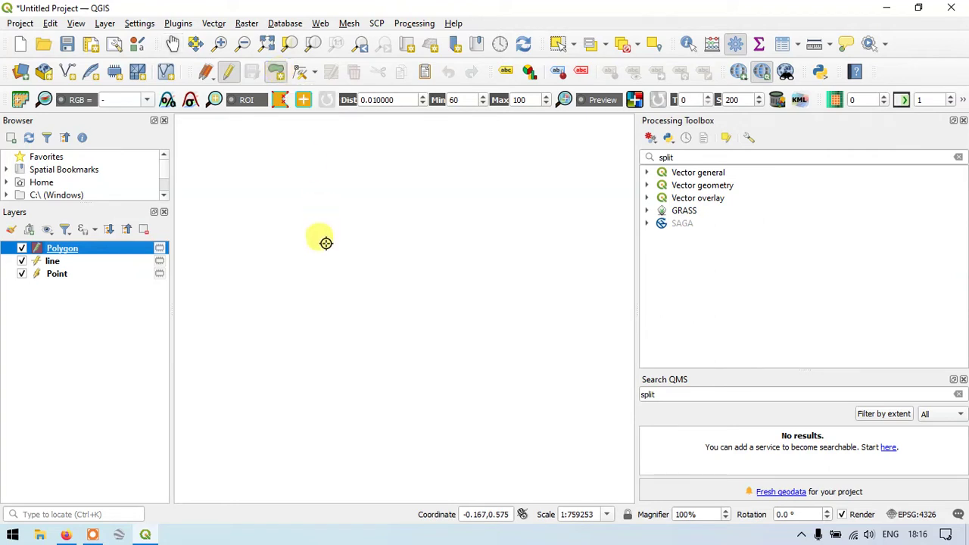
left_click(313, 187)
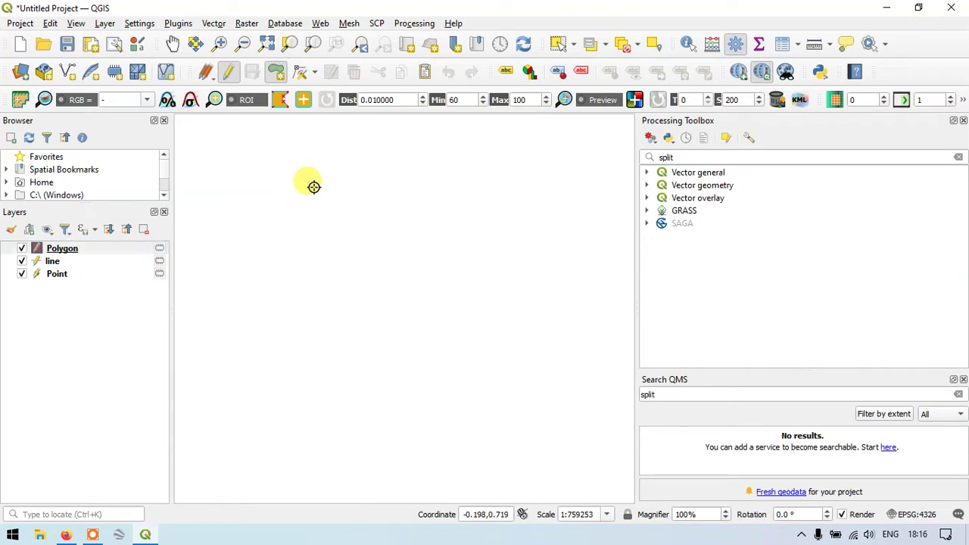
left_click(390, 188)
left_click(393, 272)
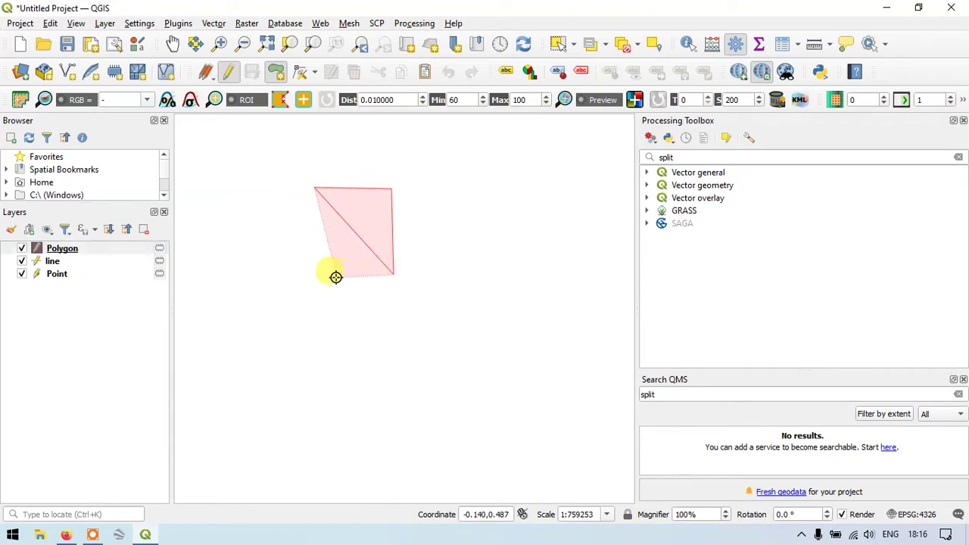
left_click(313, 270)
right_click(313, 270)
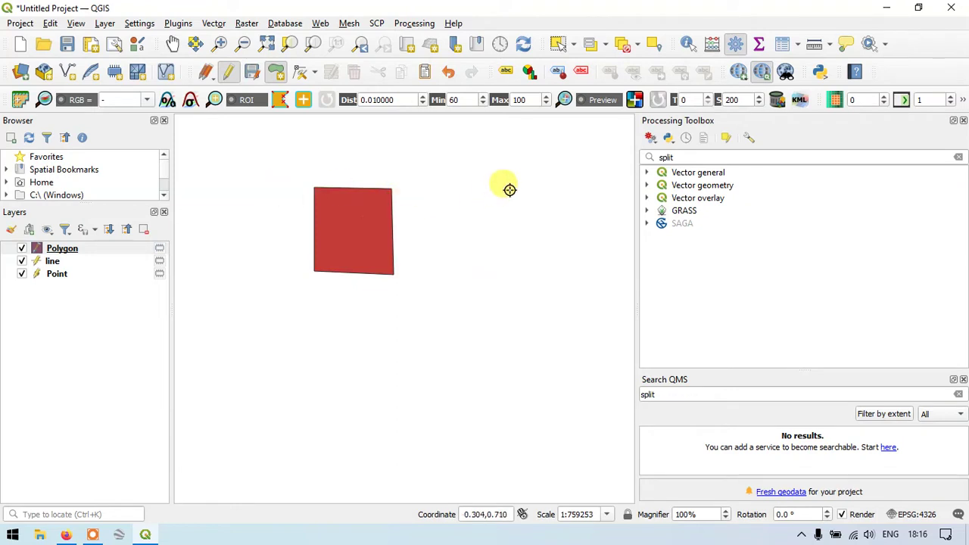
Add a triangular polygon to the Polygon layer, southeast of the square and larger than it.
left_click(465, 327)
left_click(537, 222)
left_click(605, 334)
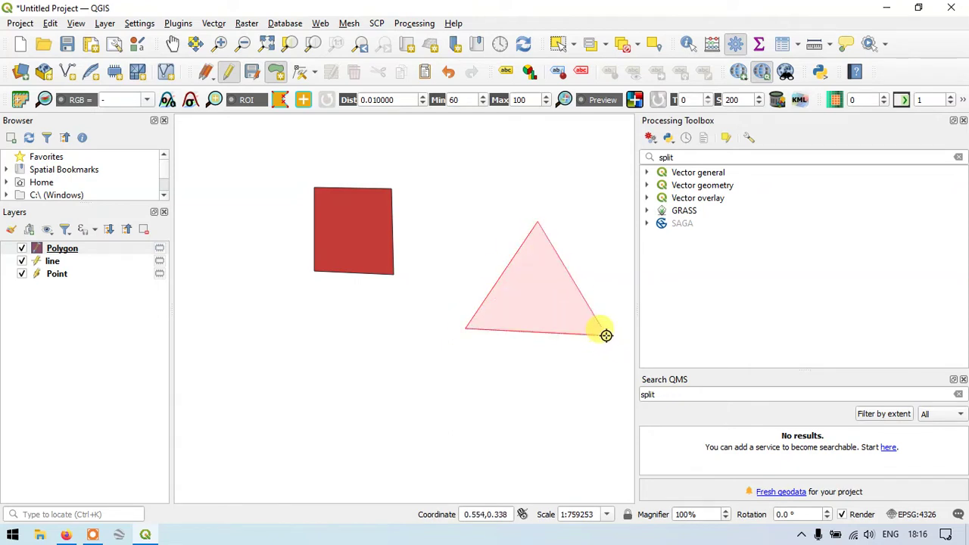
right_click(605, 334)
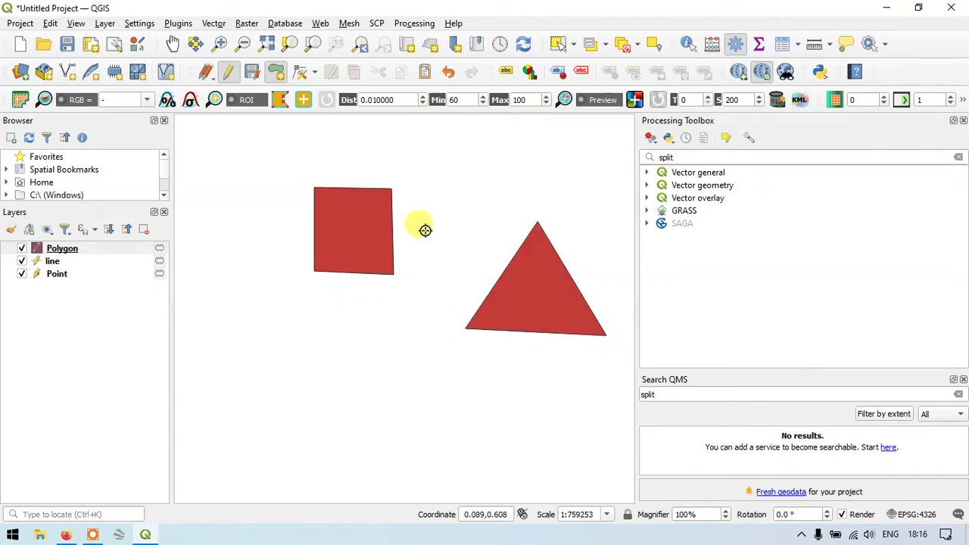
Add a wide four-corner rectangular polygon to the Polygon layer, below the square and southwest of the triangle.
left_click(251, 357)
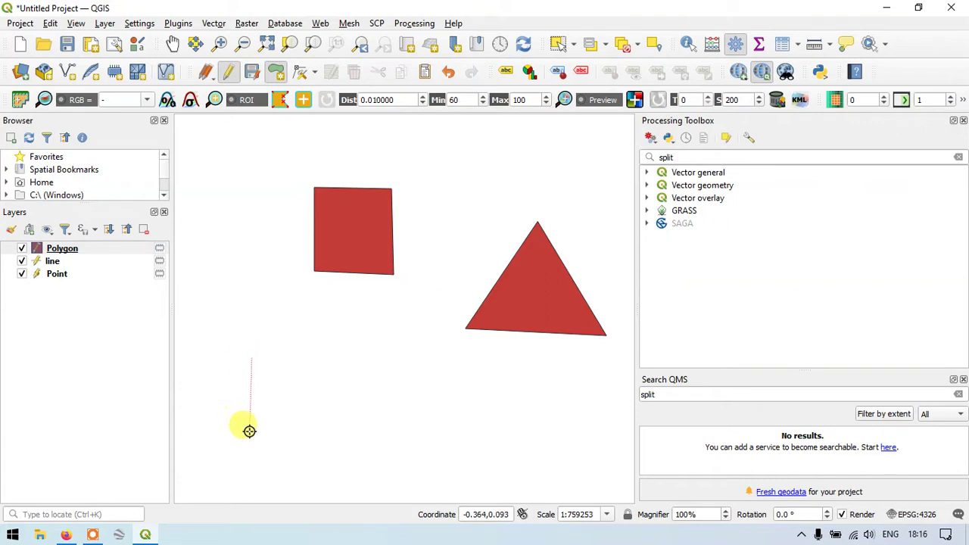
left_click(253, 433)
left_click(482, 440)
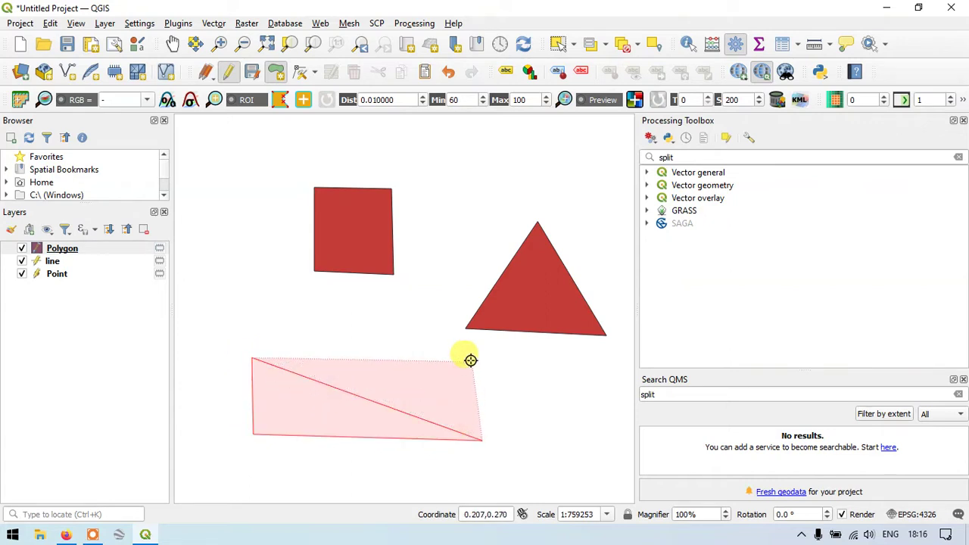
left_click(477, 360)
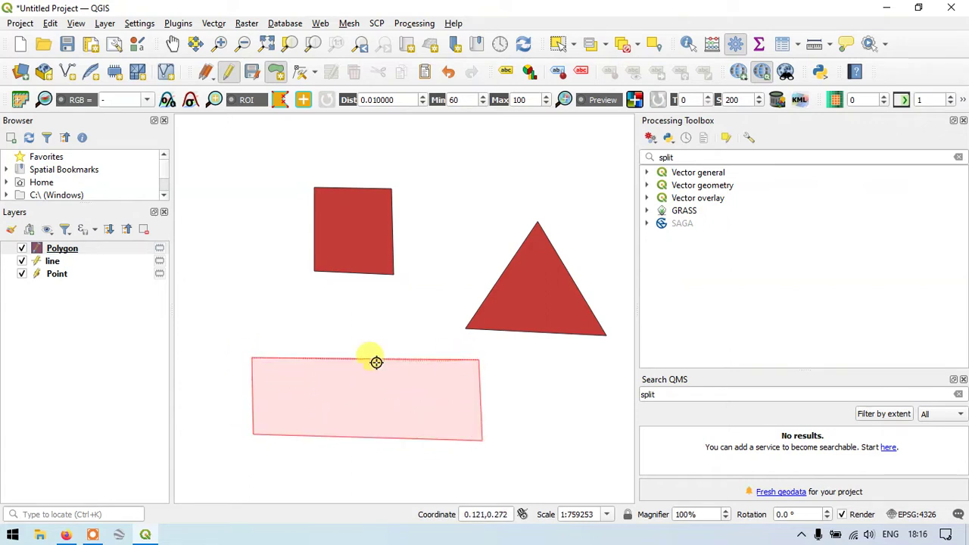
right_click(476, 361)
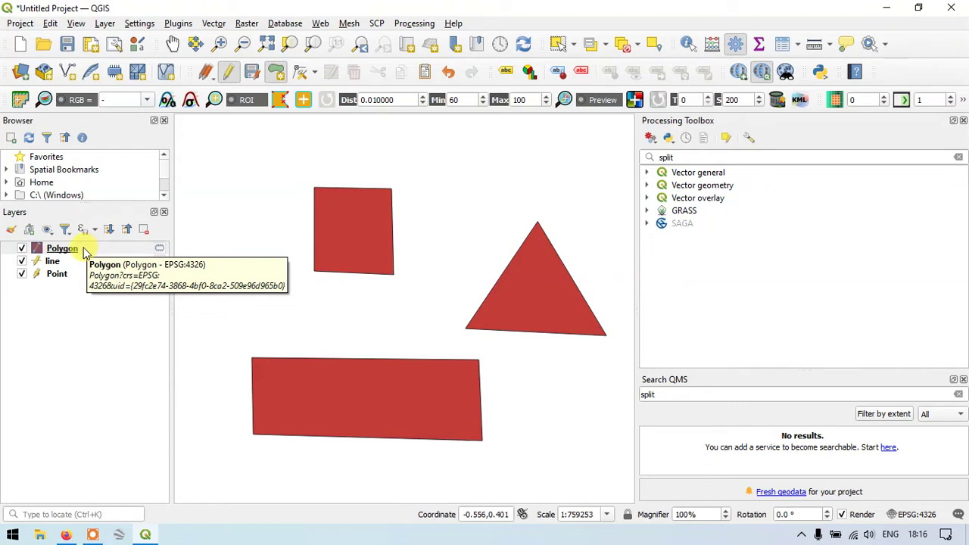
Enable editing on the Point layer and place seven points scattered in the empty areas around the three polygons.
left_click(55, 274)
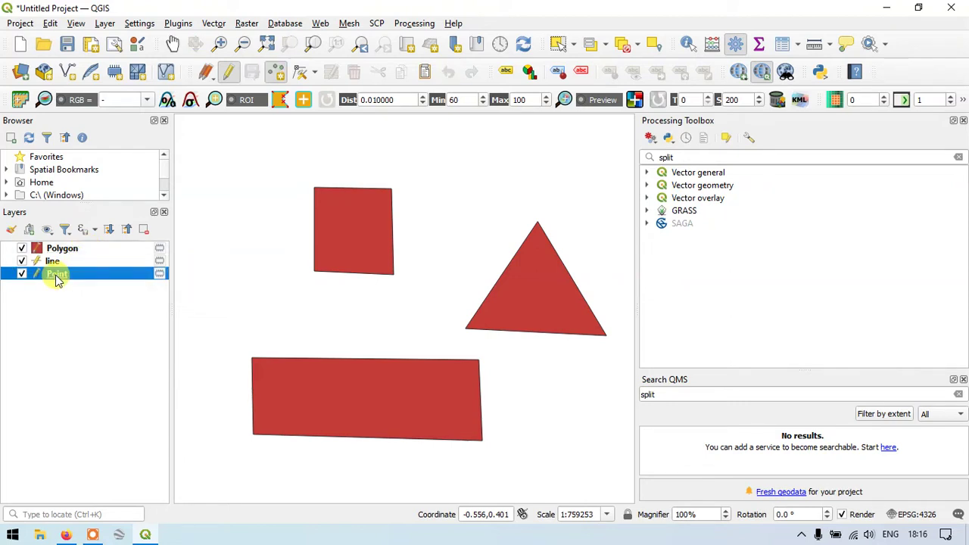
left_click(227, 72)
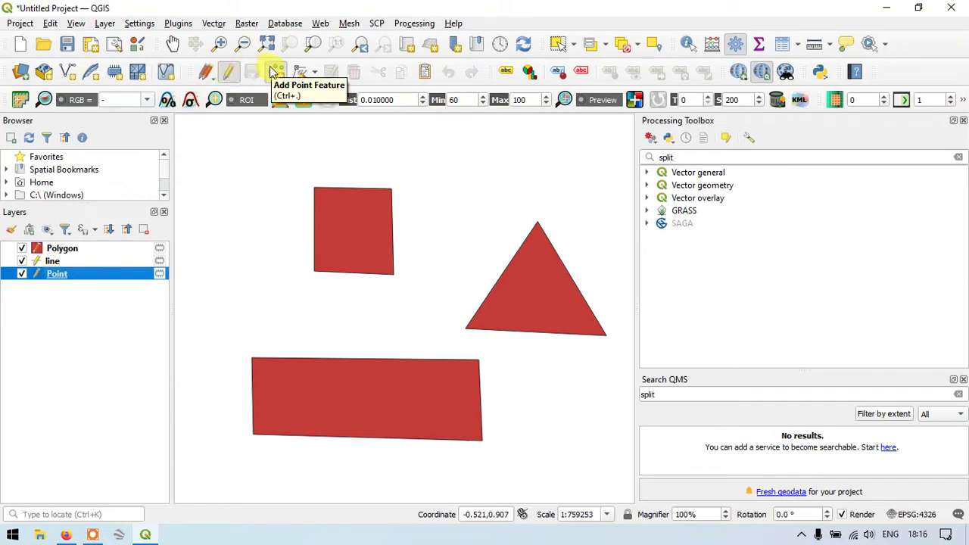
left_click(275, 73)
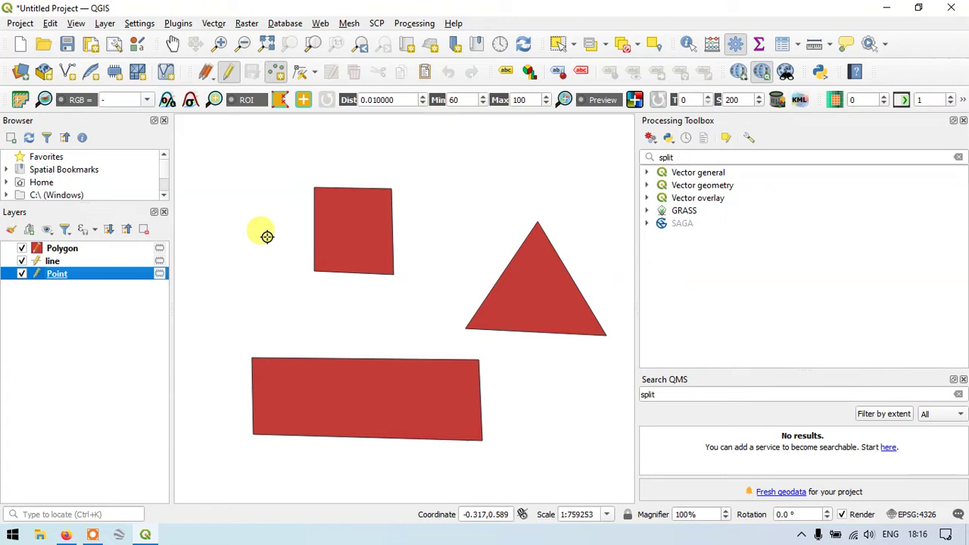
left_click(265, 235)
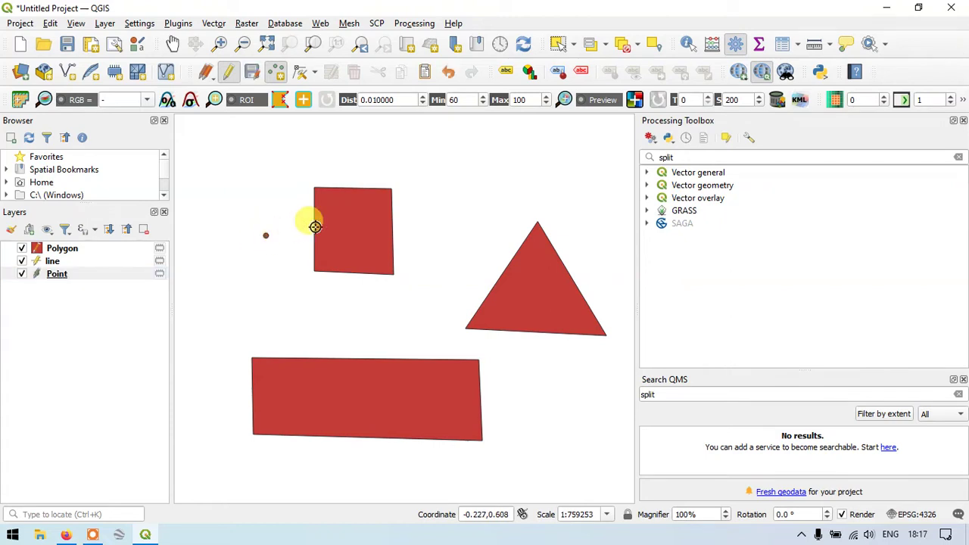
left_click(396, 157)
left_click(469, 230)
left_click(540, 374)
left_click(300, 310)
left_click(213, 329)
left_click(506, 164)
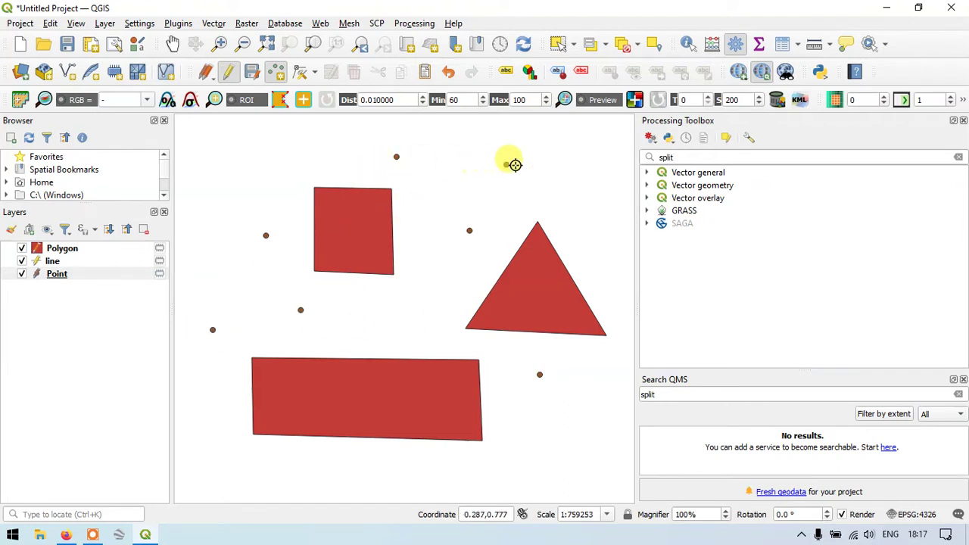
Draw a four-vertex line on the line layer, running down the map's west side and turning northeast across the rectangle.
left_click(55, 262)
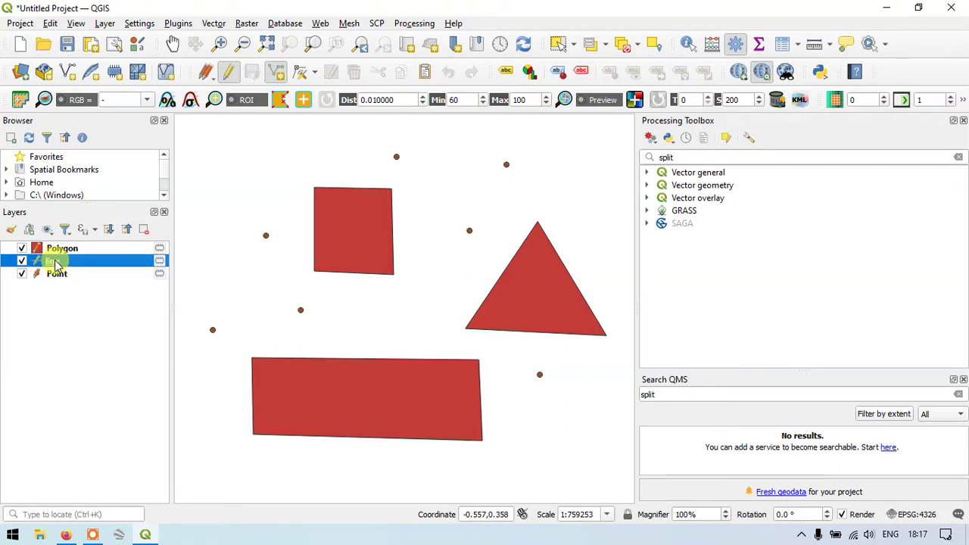
left_click(276, 75)
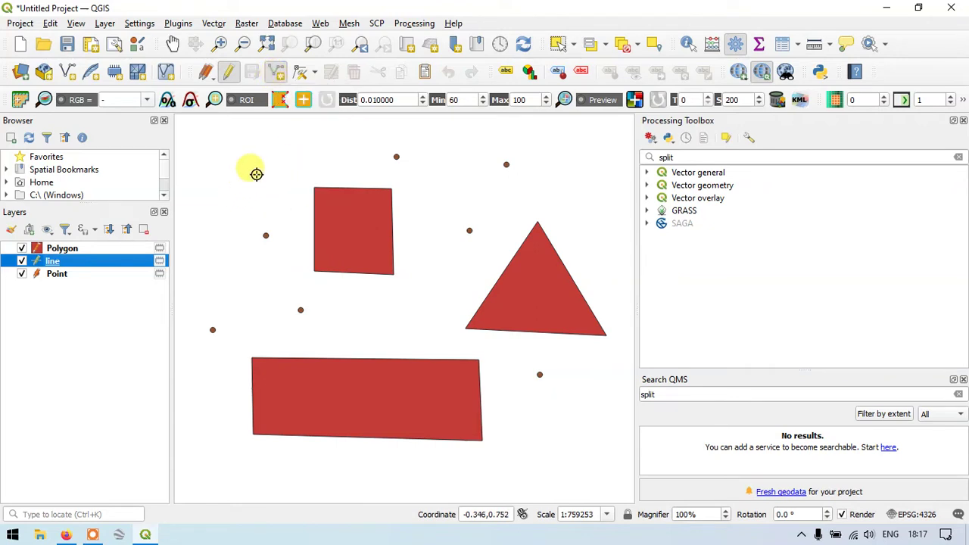
left_click(196, 162)
left_click(195, 377)
left_click(216, 449)
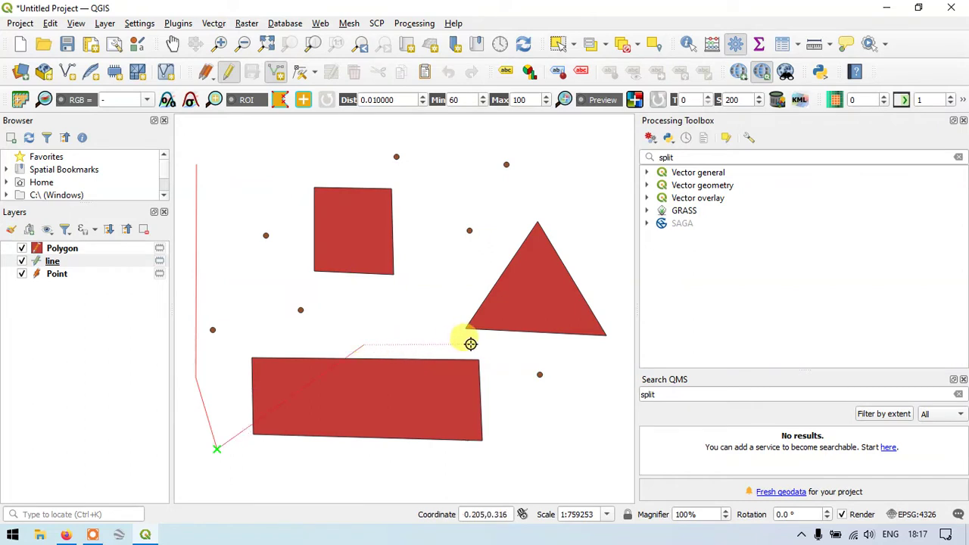
right_click(318, 384)
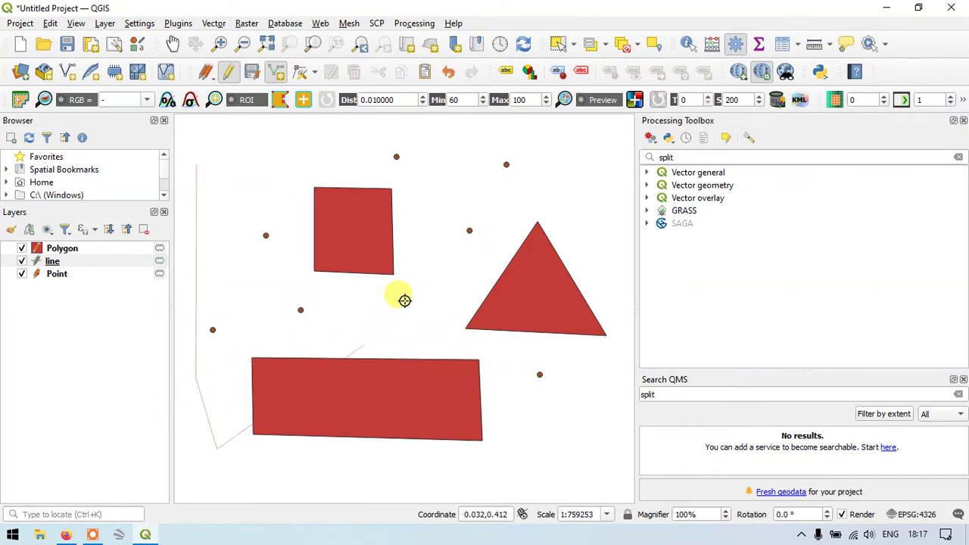
Add a bent four-vertex line around the triangle's north and east sides and a straight, nearly horizontal line above the square.
left_click(433, 180)
left_click(562, 187)
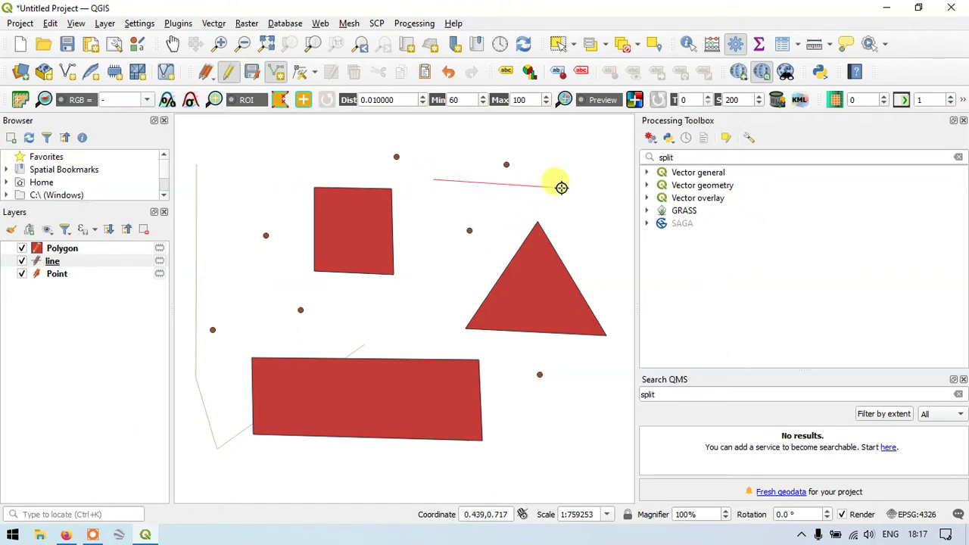
left_click(594, 234)
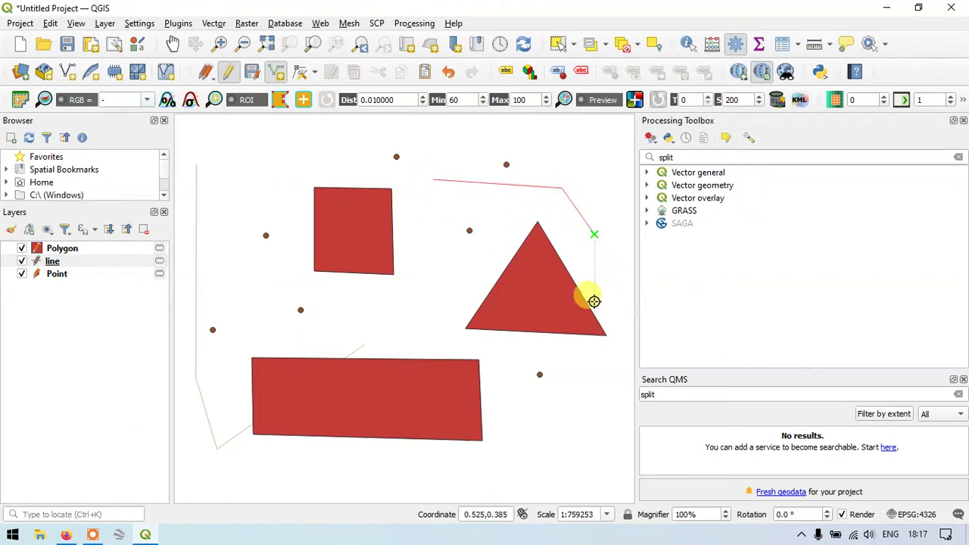
left_click(609, 296)
right_click(612, 303)
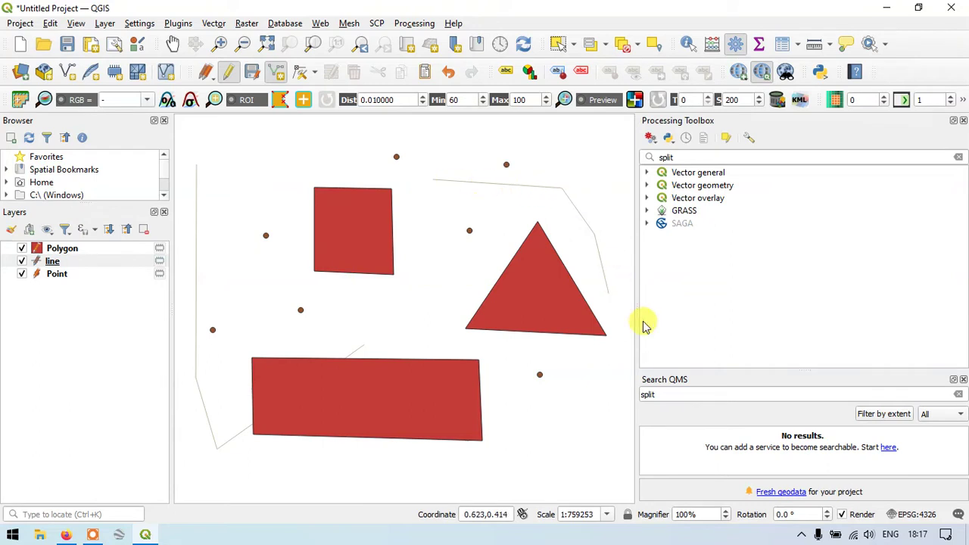
left_click(215, 130)
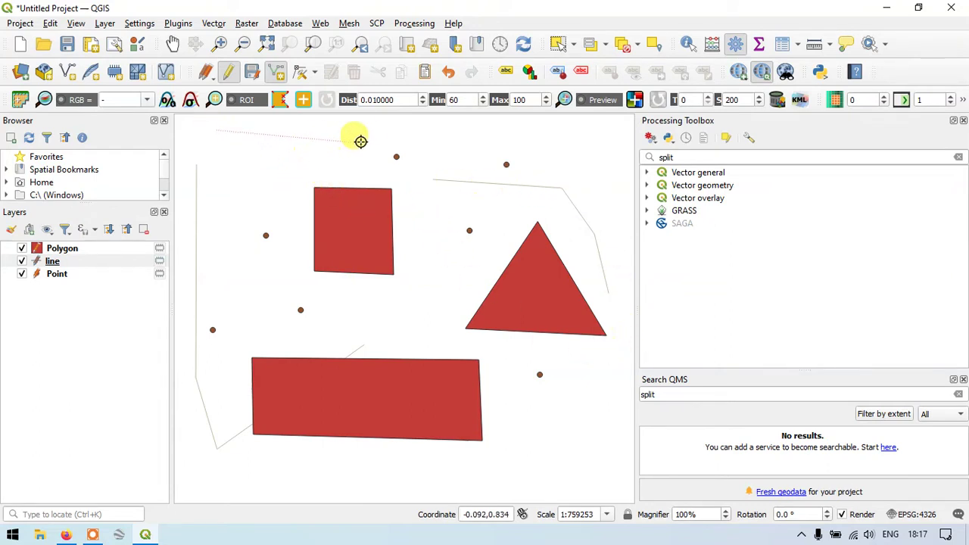
right_click(505, 142)
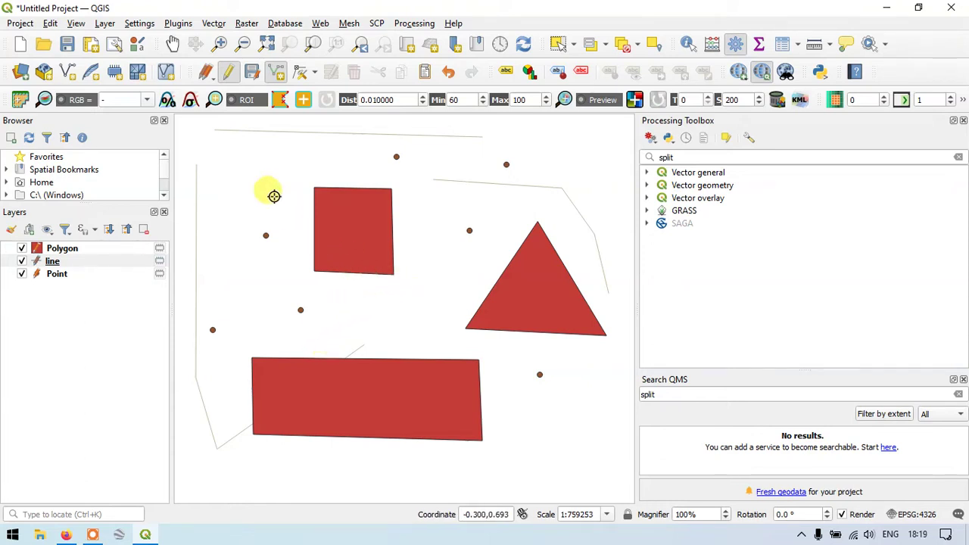
Stop editing the Polygon, line and Point layers, saving the changes to each.
left_click(71, 252)
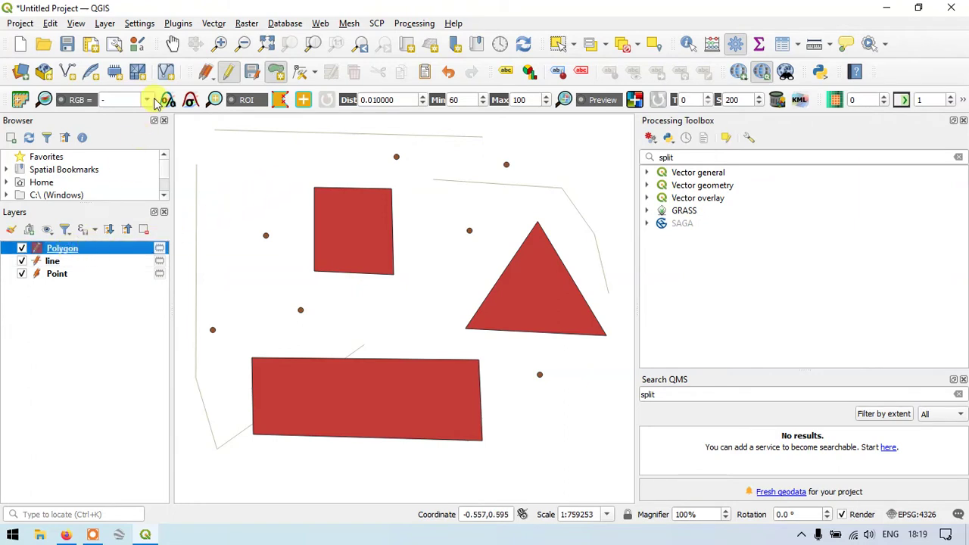
left_click(230, 72)
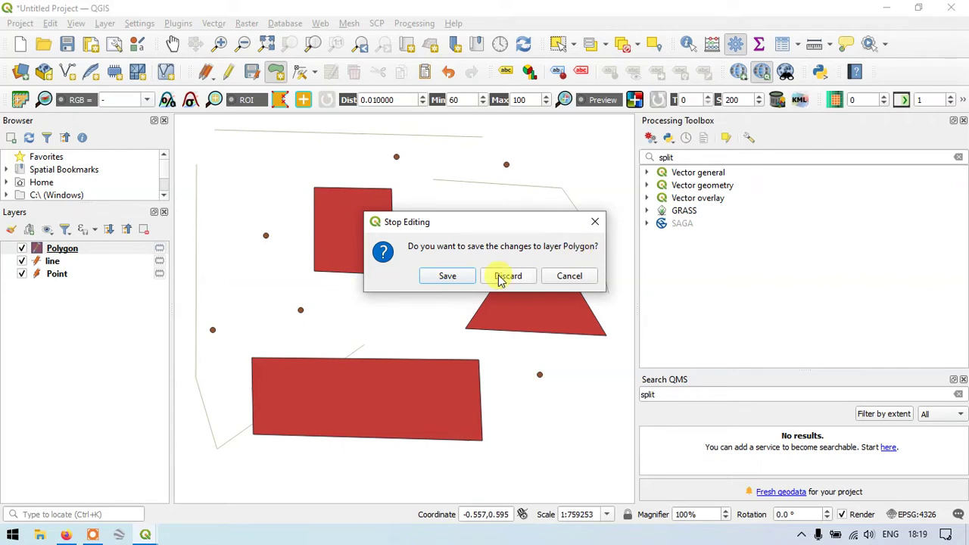
left_click(447, 276)
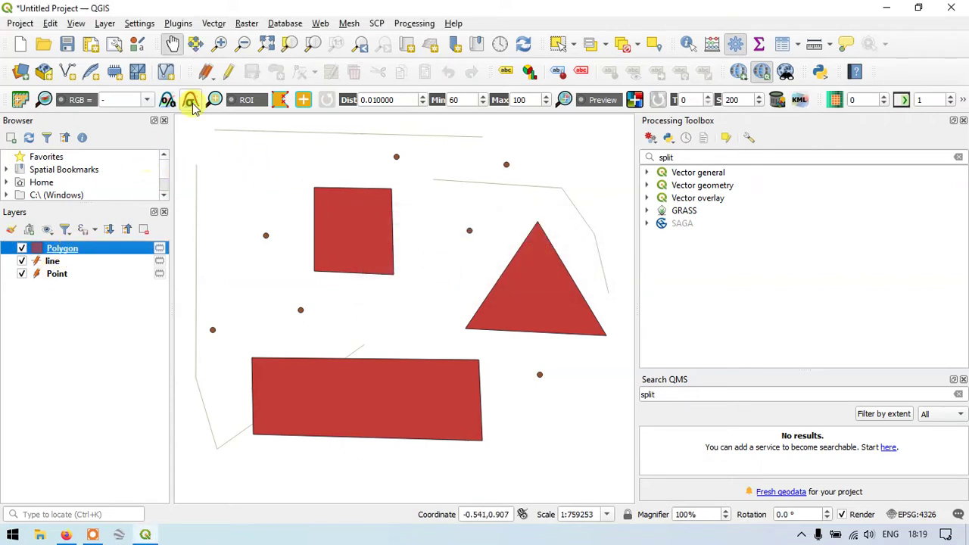
left_click(60, 262)
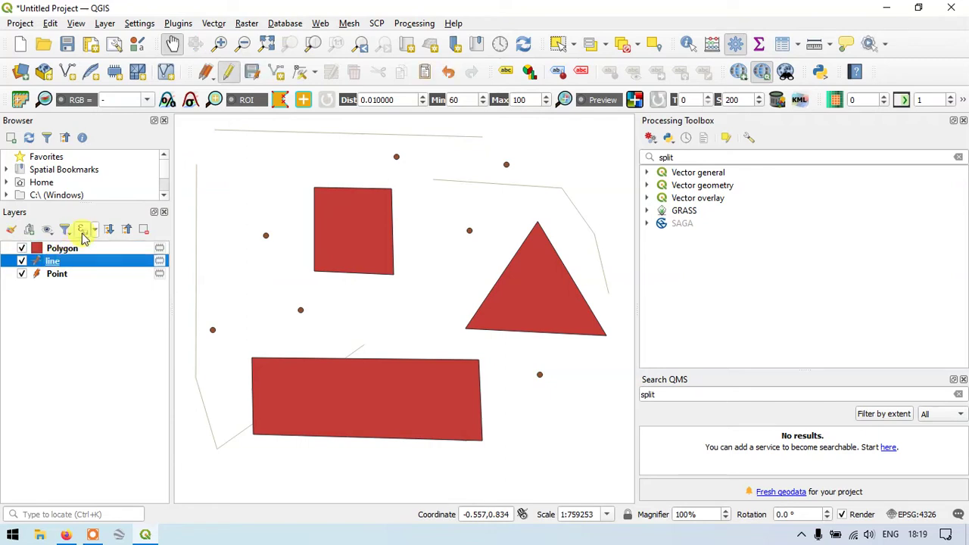
left_click(228, 72)
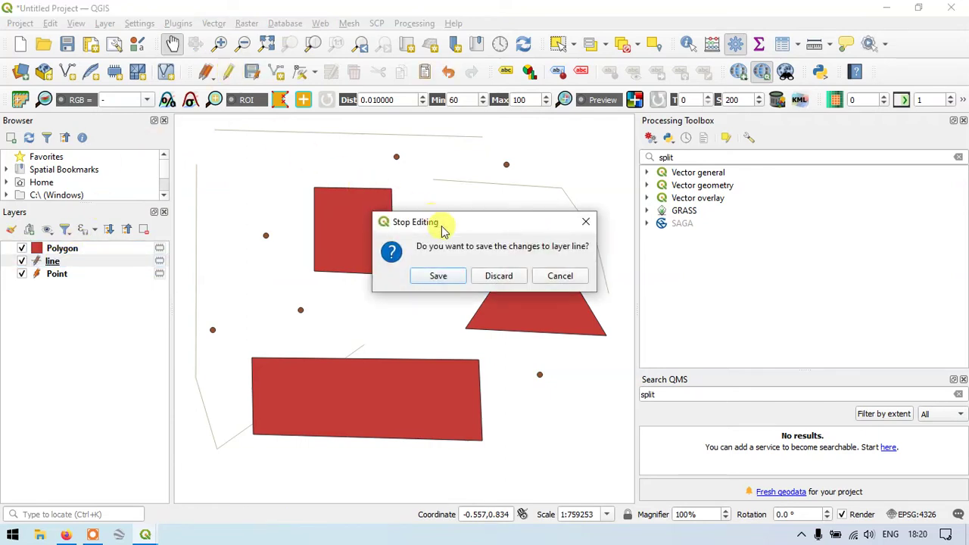
left_click(438, 277)
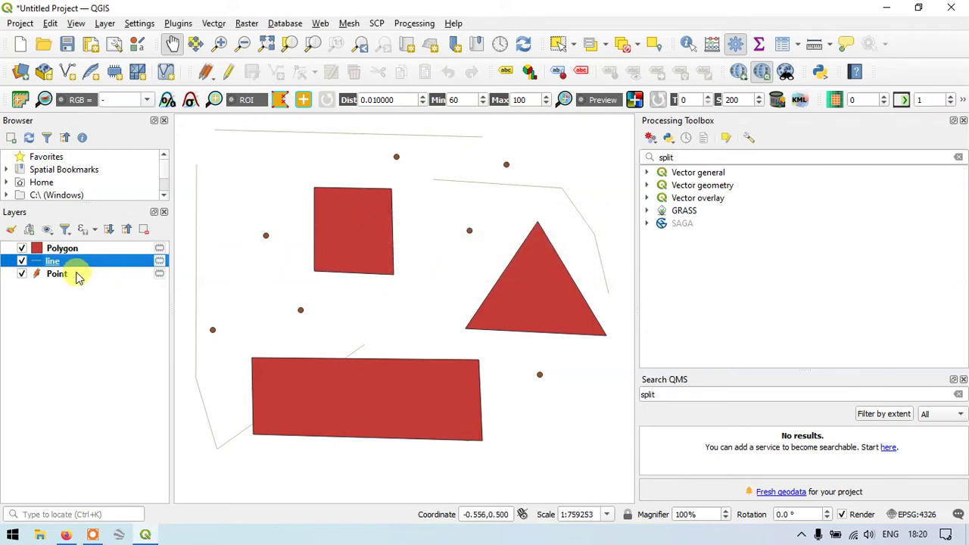
left_click(79, 277)
left_click(228, 73)
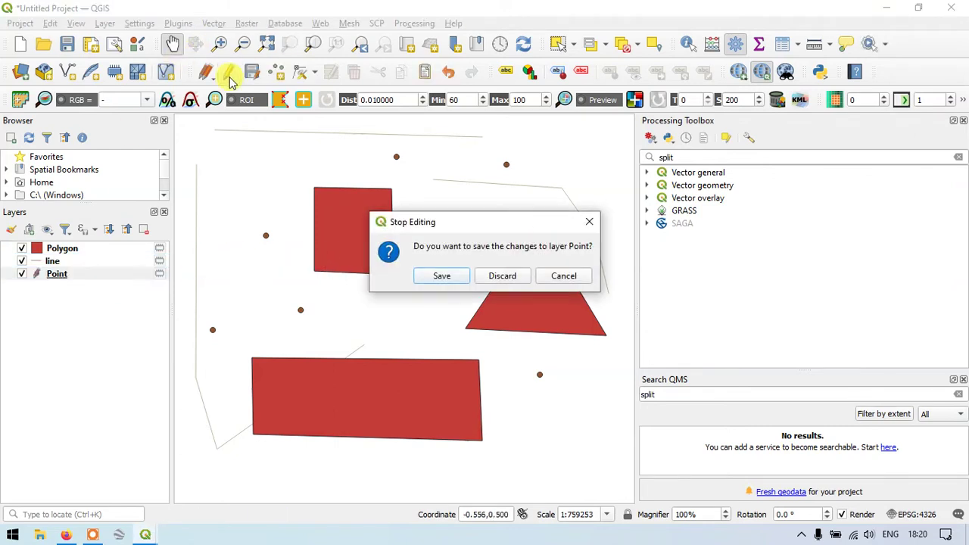
left_click(443, 277)
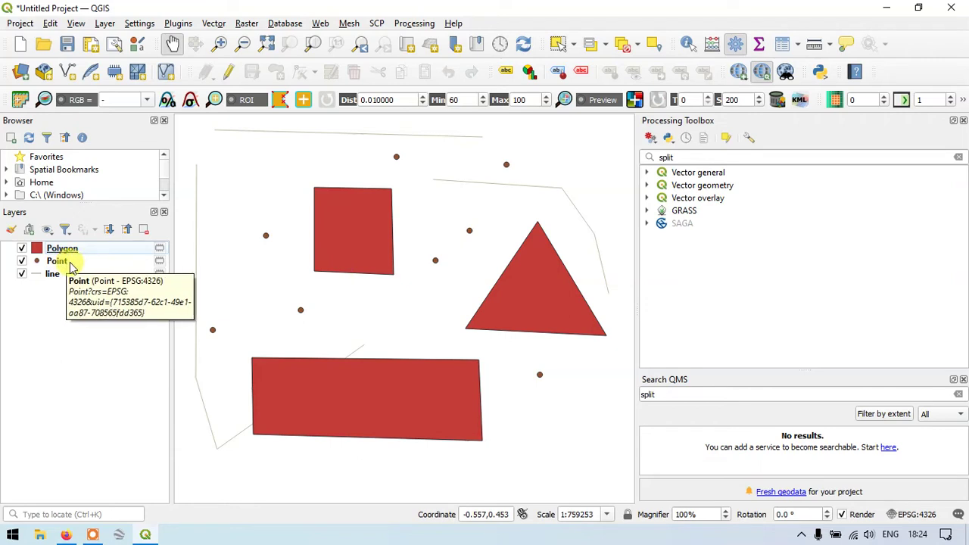
Move the Point layer above Polygon in the layer order, and return Polygon to the top.
left_click_drag(79, 263, 81, 231)
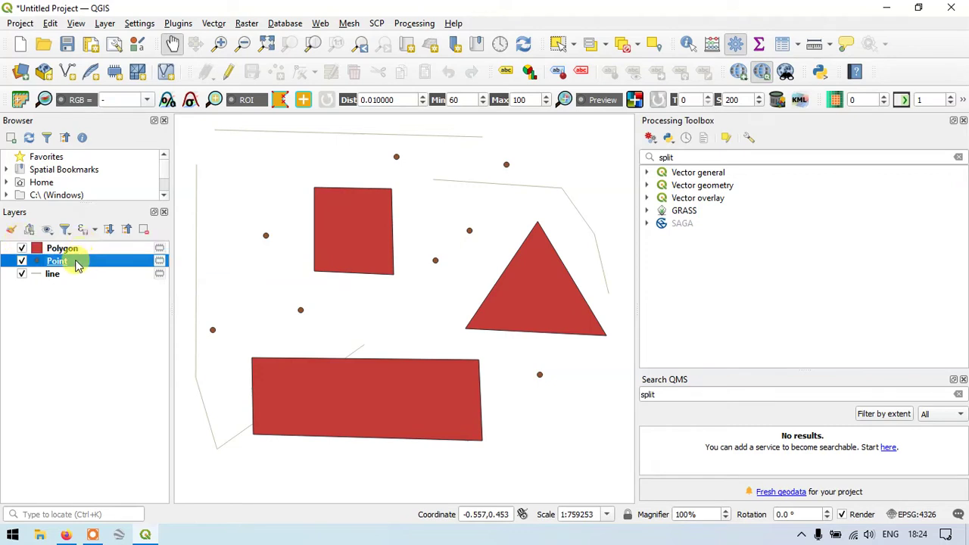
left_click_drag(65, 266, 76, 245)
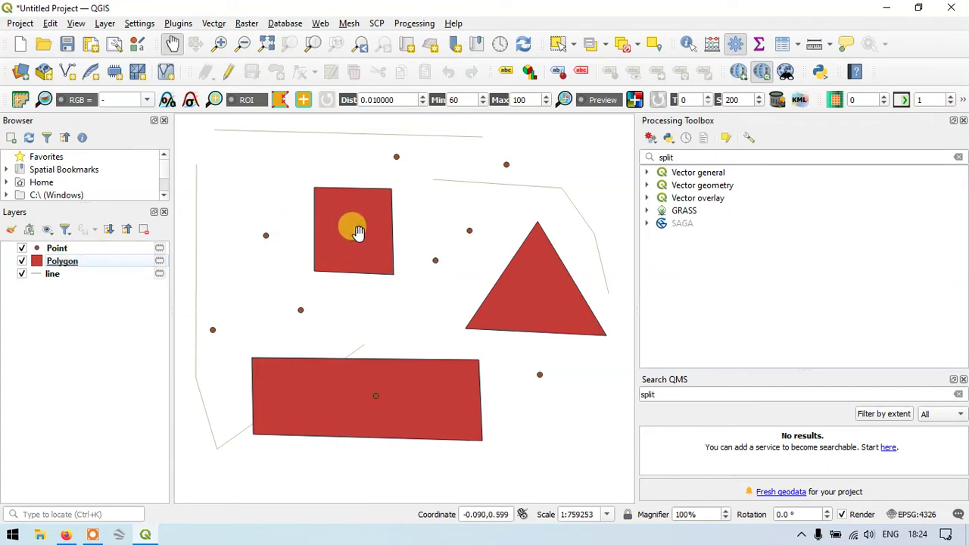
left_click(60, 266)
left_click_drag(68, 266, 53, 243)
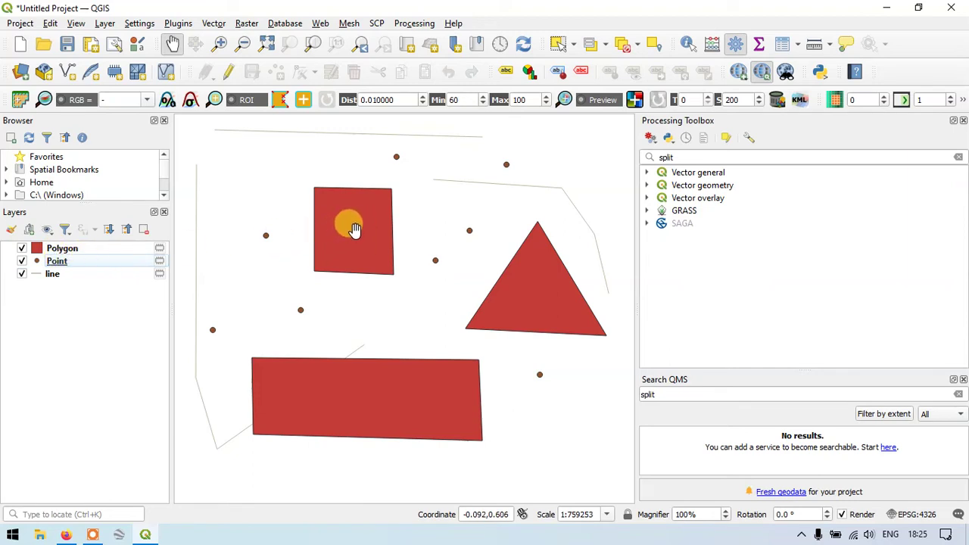
Reorder the layers with Point on top, line second and Polygon at the bottom.
left_click(39, 261)
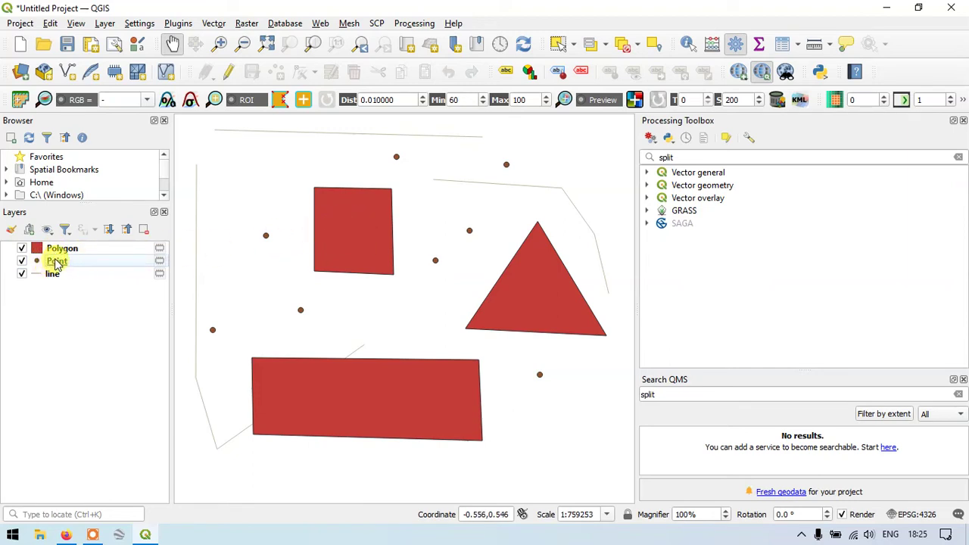
left_click_drag(57, 265, 83, 239)
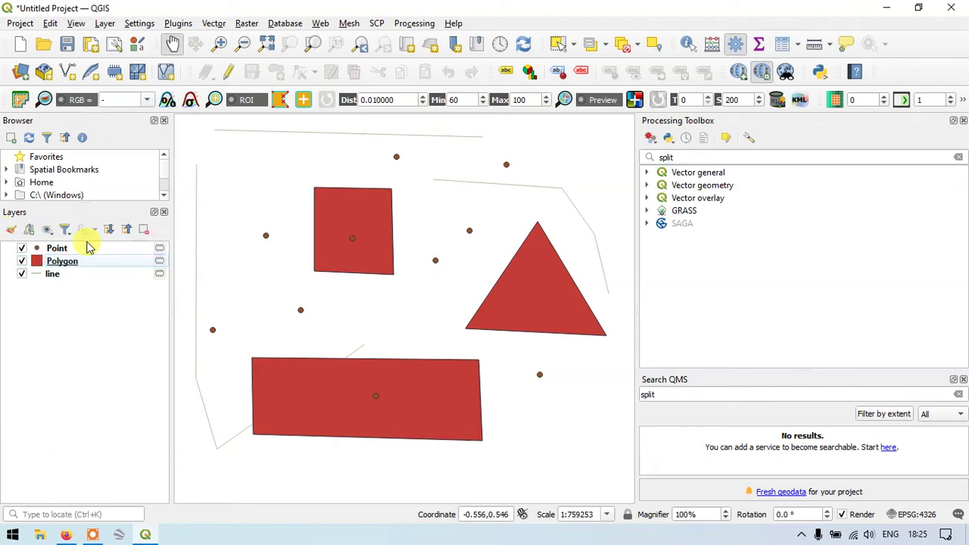
left_click(57, 278)
left_click_drag(59, 277, 60, 254)
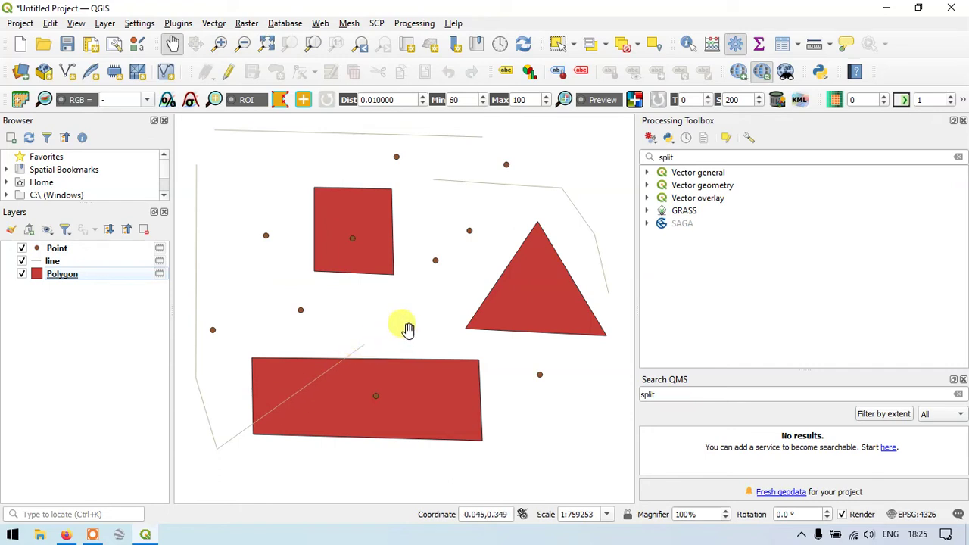
Move the Polygon layer above line, and return it to the bottom of the layer order.
left_click(354, 247)
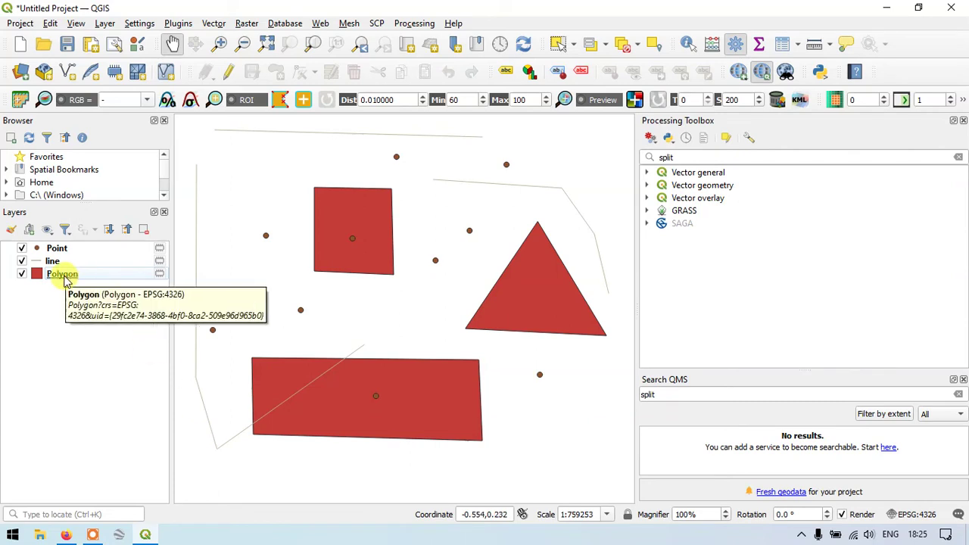
left_click_drag(85, 277, 73, 265)
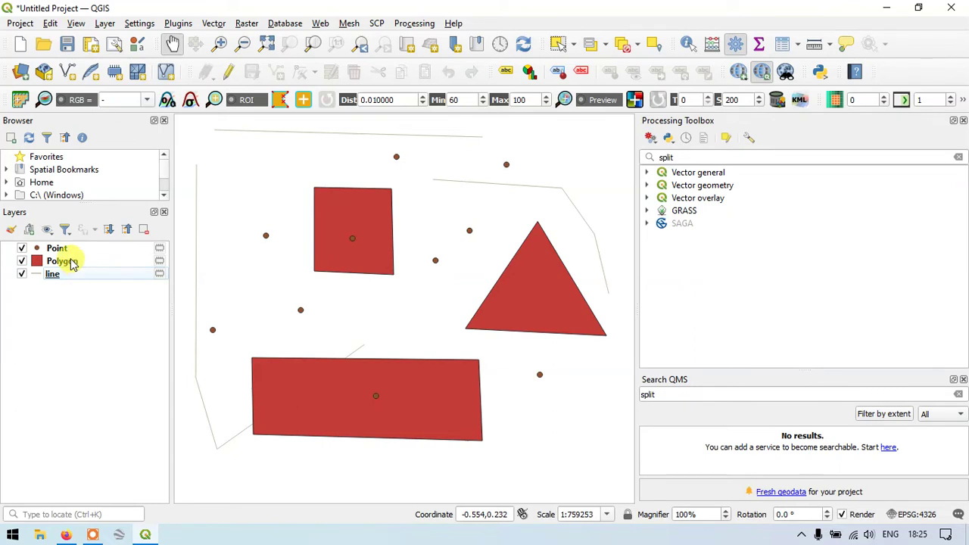
left_click_drag(65, 265, 81, 292)
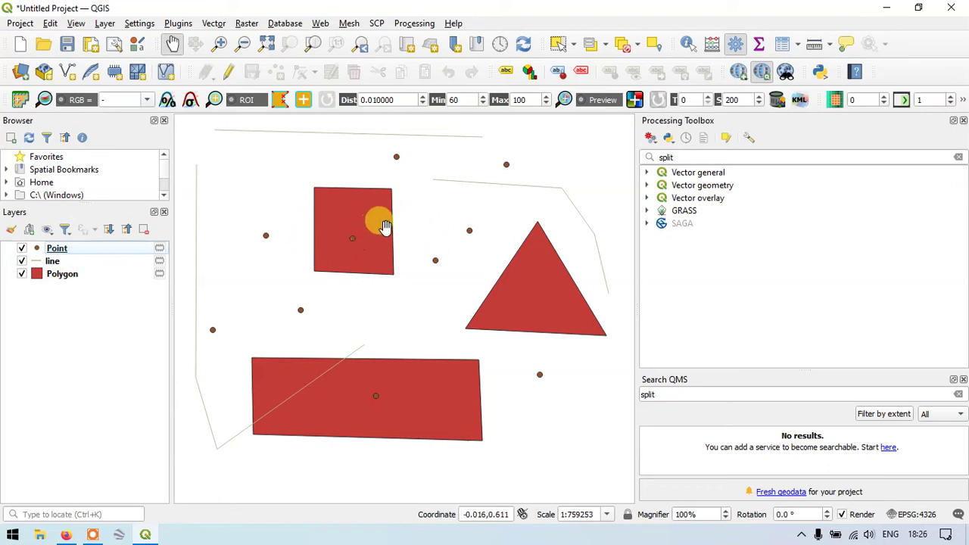
Examine the Point layer's attribute table for its feature and selection counts.
left_click(70, 255)
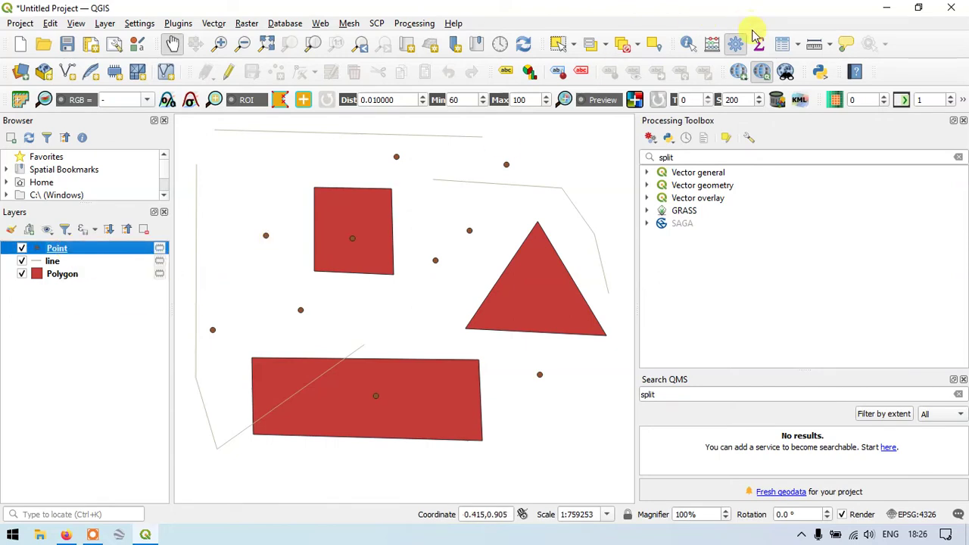
left_click(785, 47)
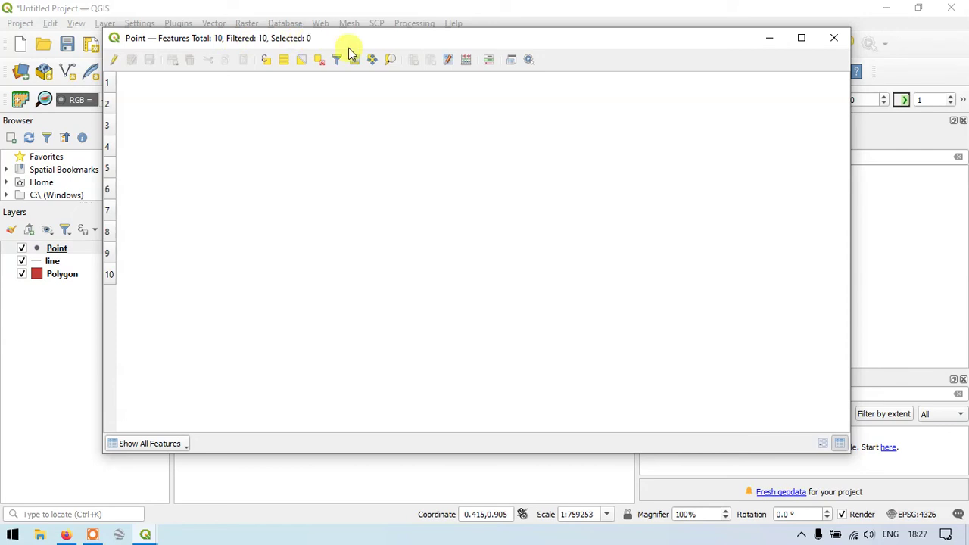
left_click(835, 37)
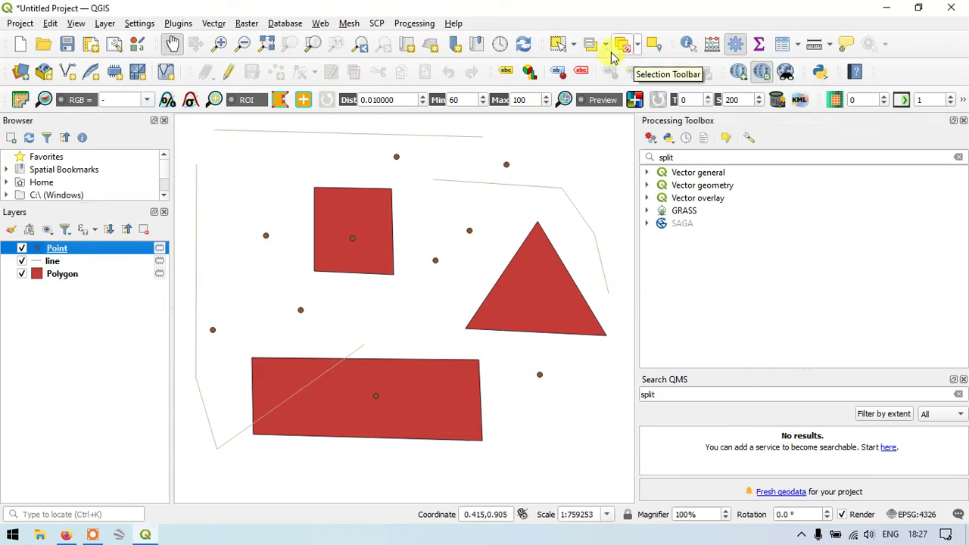
Select the point feature above the square, check the selected count in the Point attribute table, and clear the selection.
left_click(557, 43)
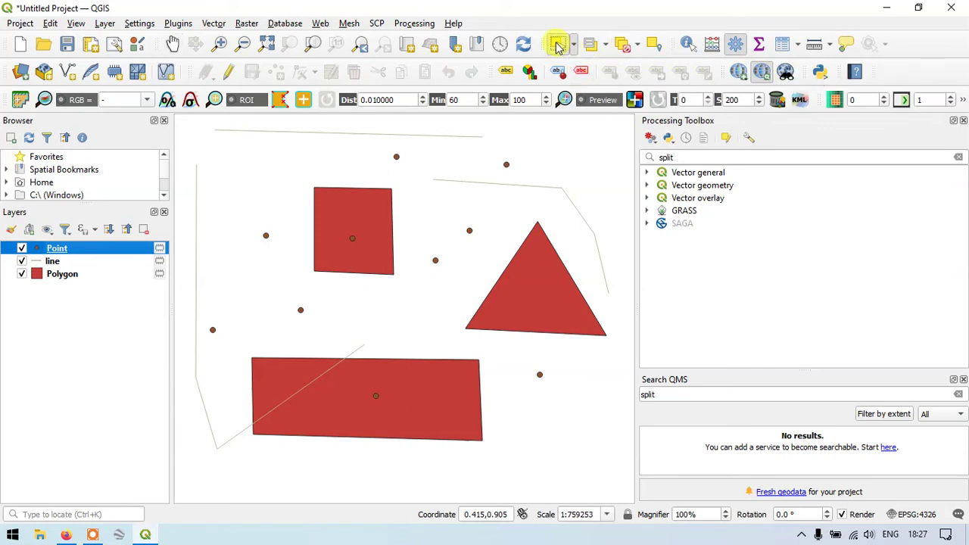
left_click(394, 157)
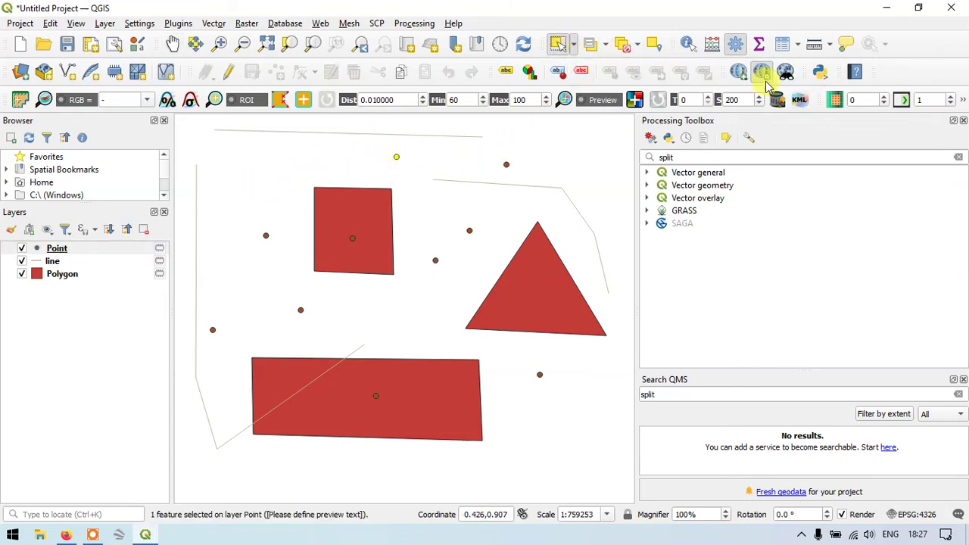
left_click(786, 45)
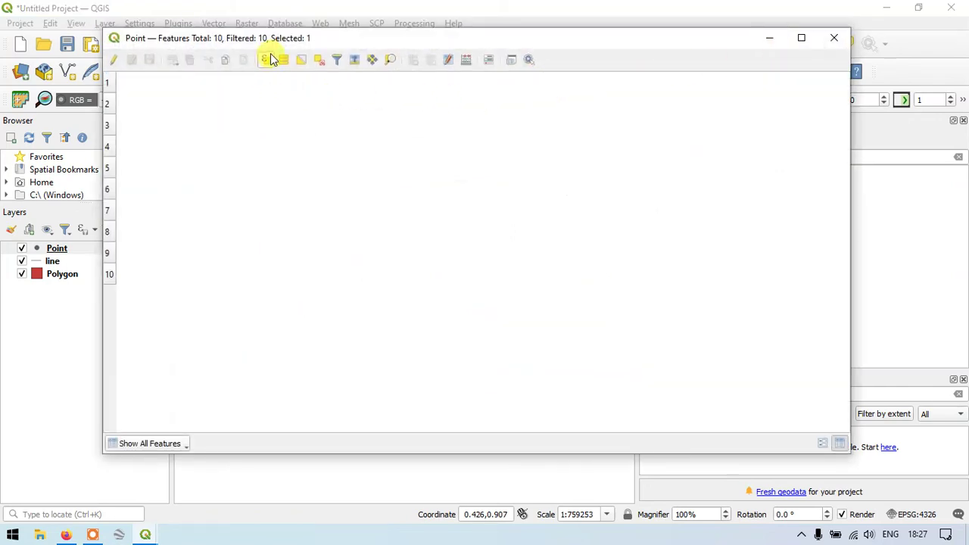
left_click(847, 39)
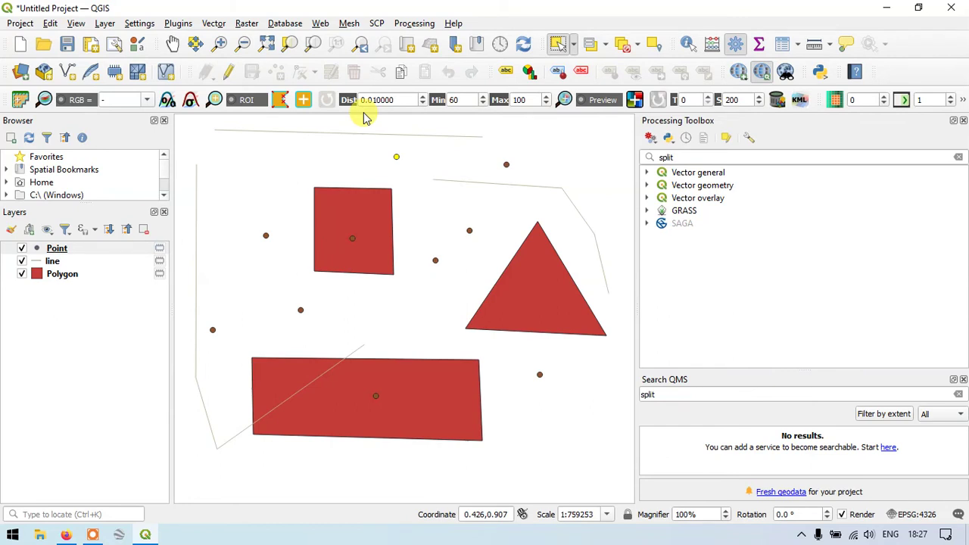
left_click(188, 126)
Examine the attribute tables of the line and Polygon layers for their feature counts.
left_click(56, 262)
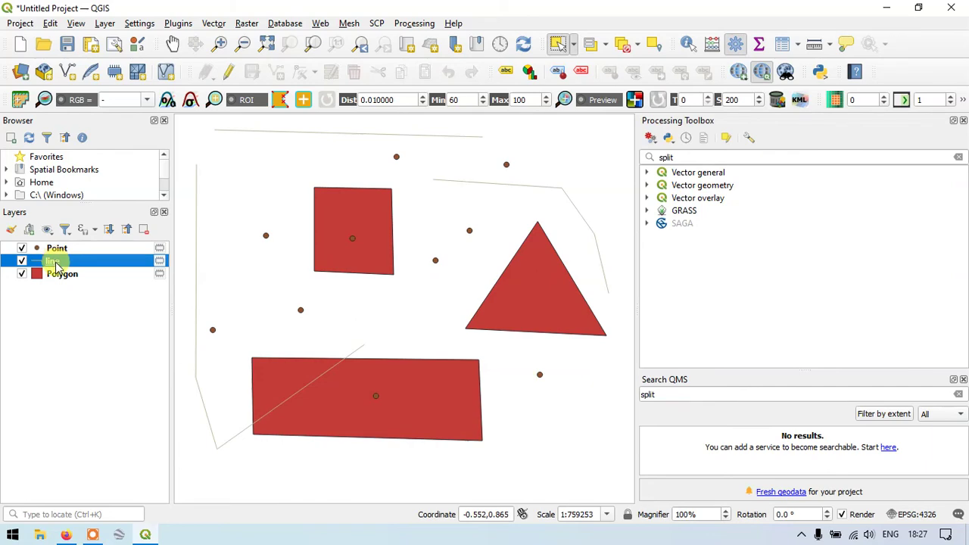
left_click(781, 45)
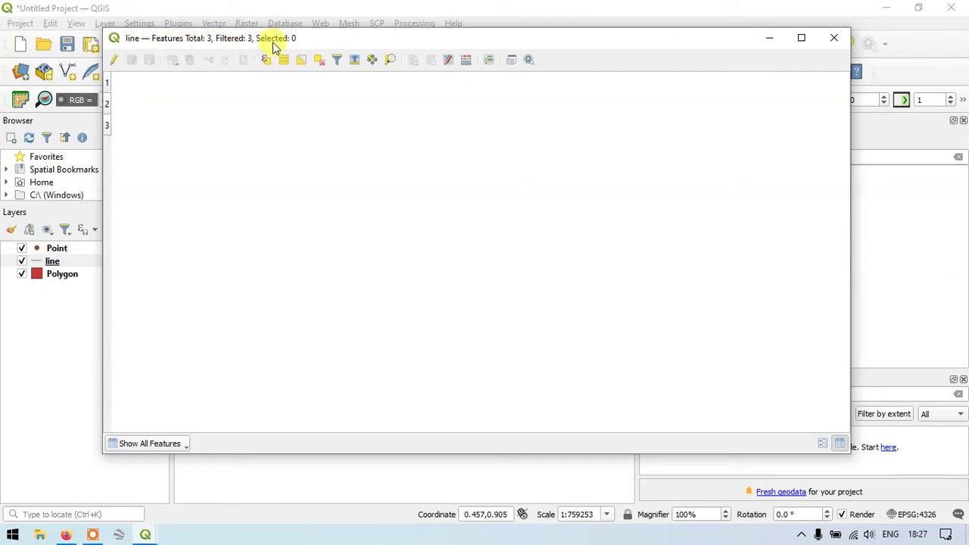
left_click(837, 40)
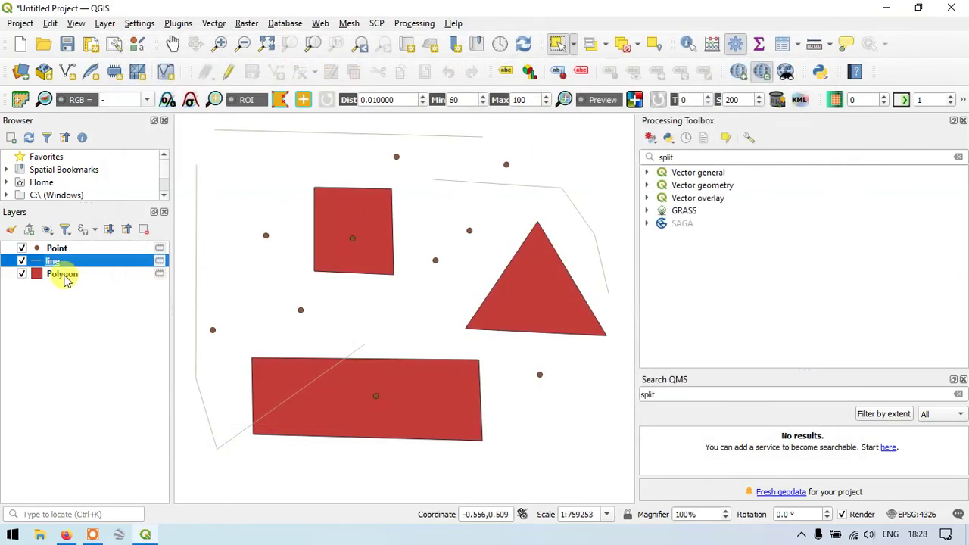
left_click(63, 277)
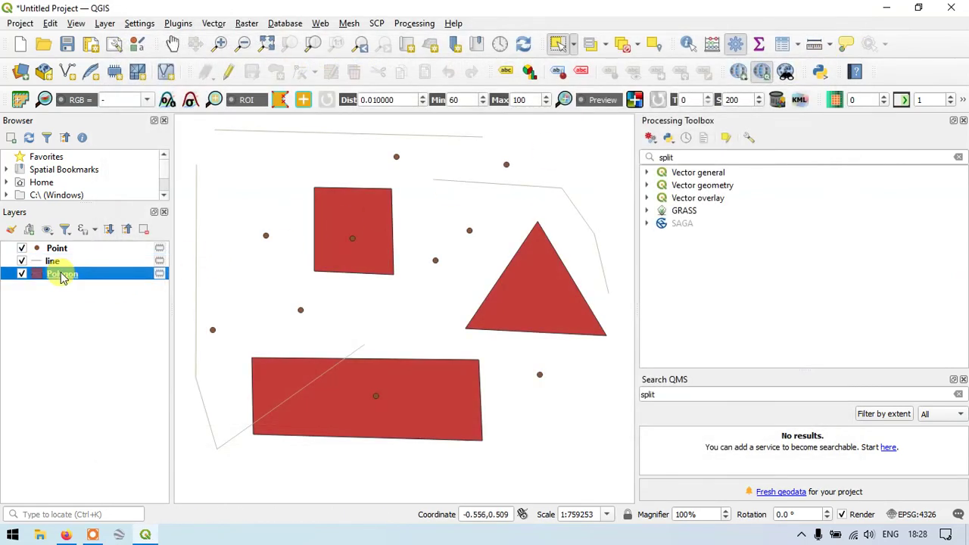
left_click(785, 47)
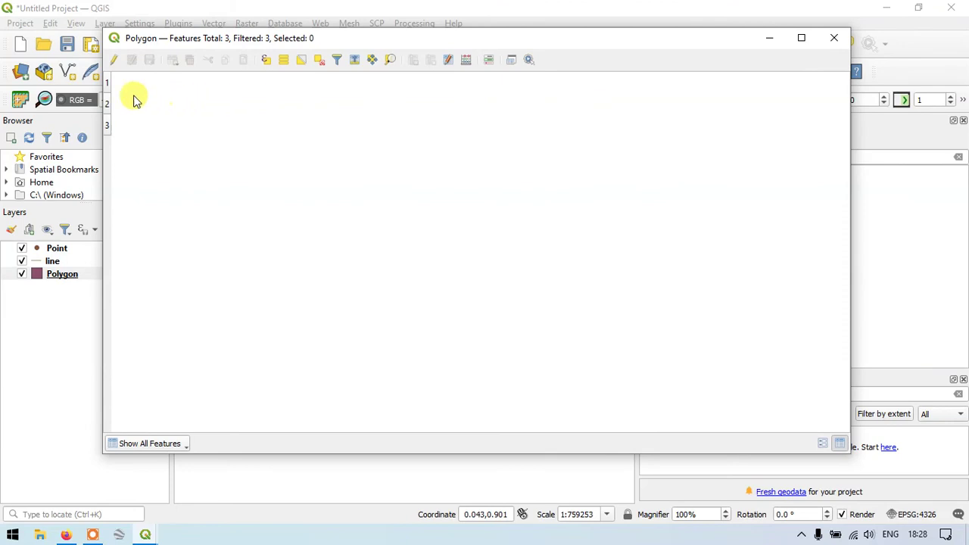
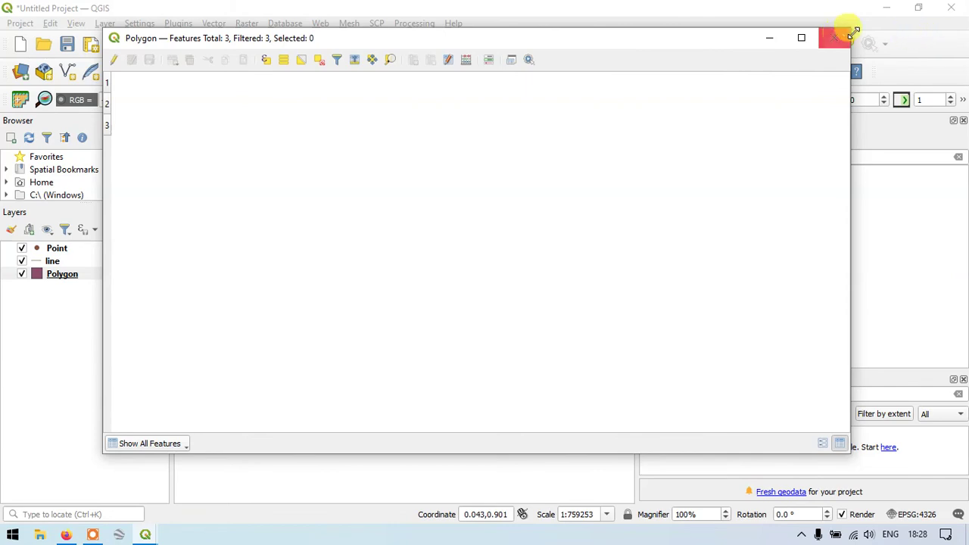
left_click(834, 41)
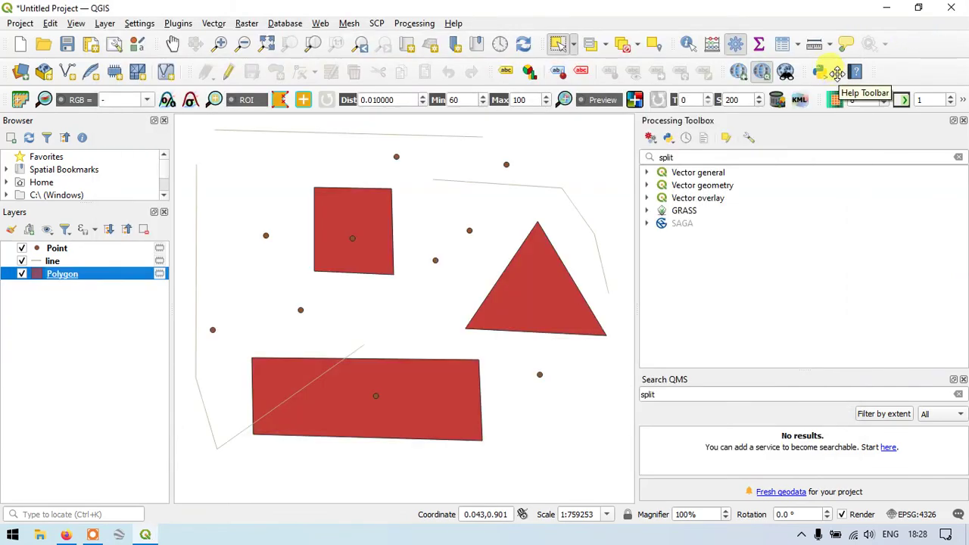
key("F6")
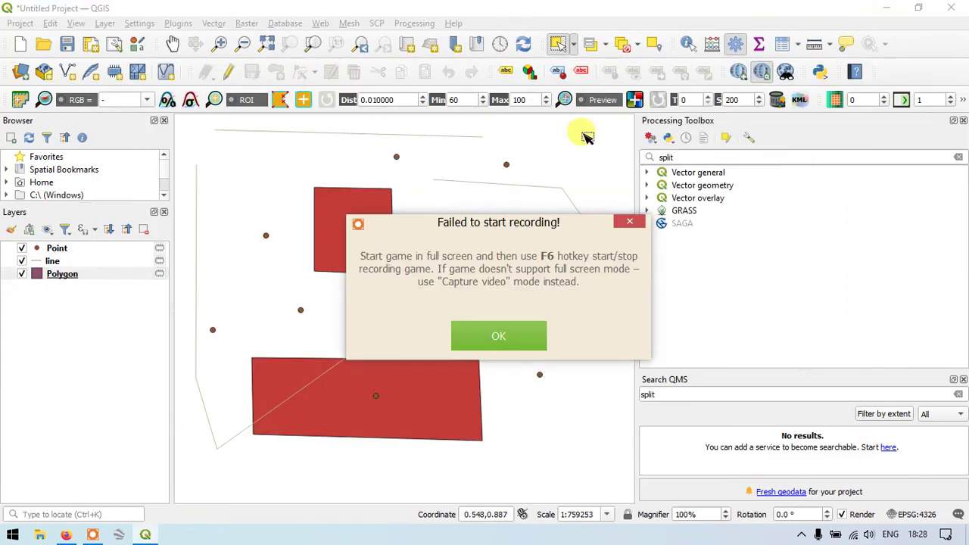
left_click(628, 220)
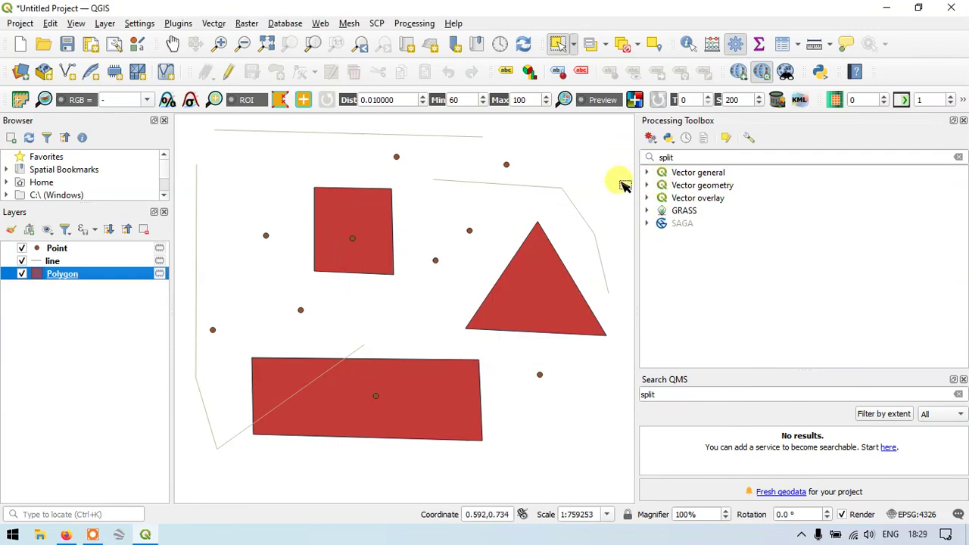
Widen the map canvas by narrowing the Processing Toolbox beside it.
left_click_drag(634, 197, 762, 180)
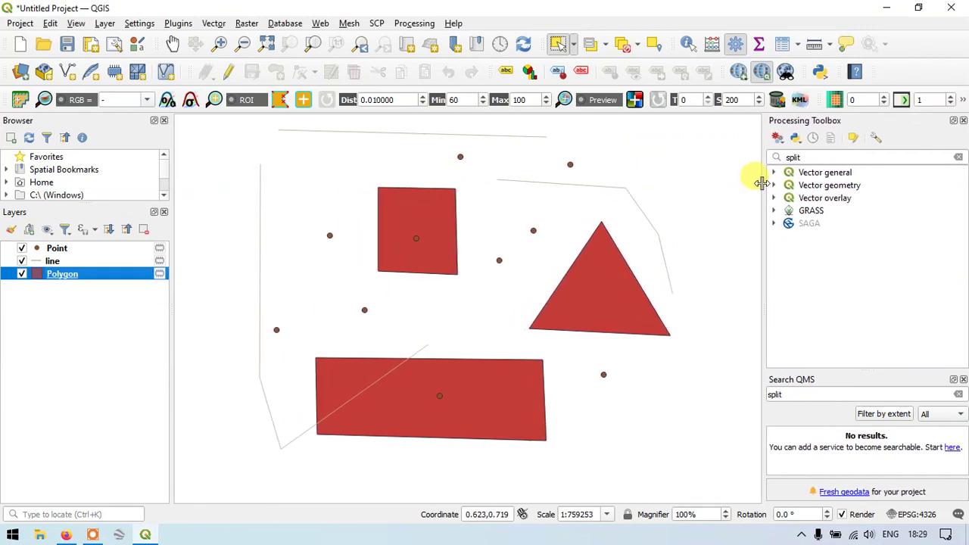
Turn on editing for the Point layer and turn it off again.
left_click(62, 261)
left_click(54, 250)
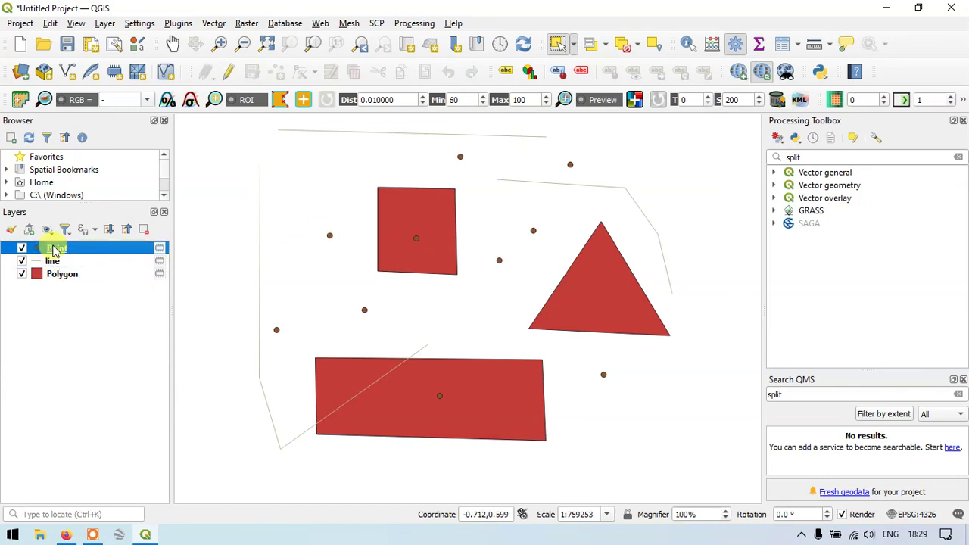
left_click(47, 261)
left_click(64, 251)
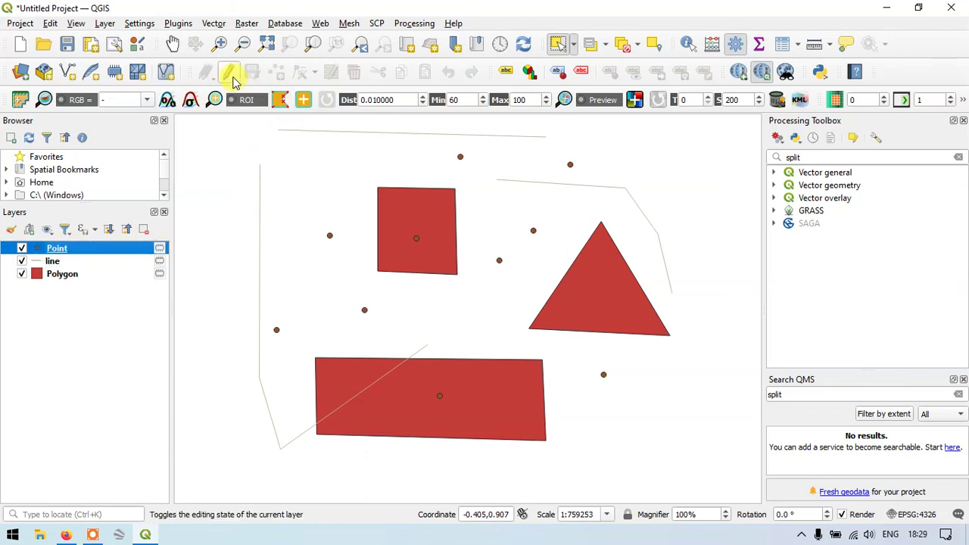
left_click(228, 71)
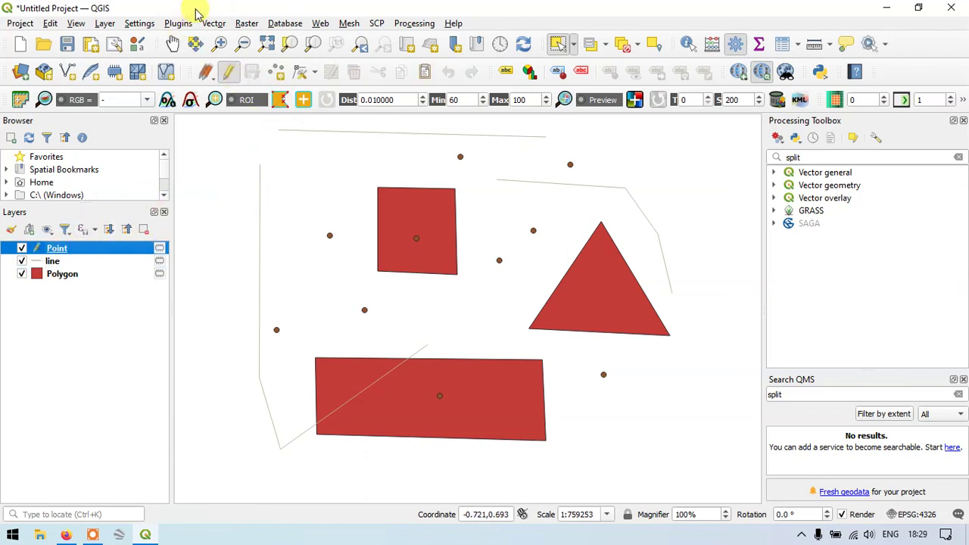
left_click(230, 71)
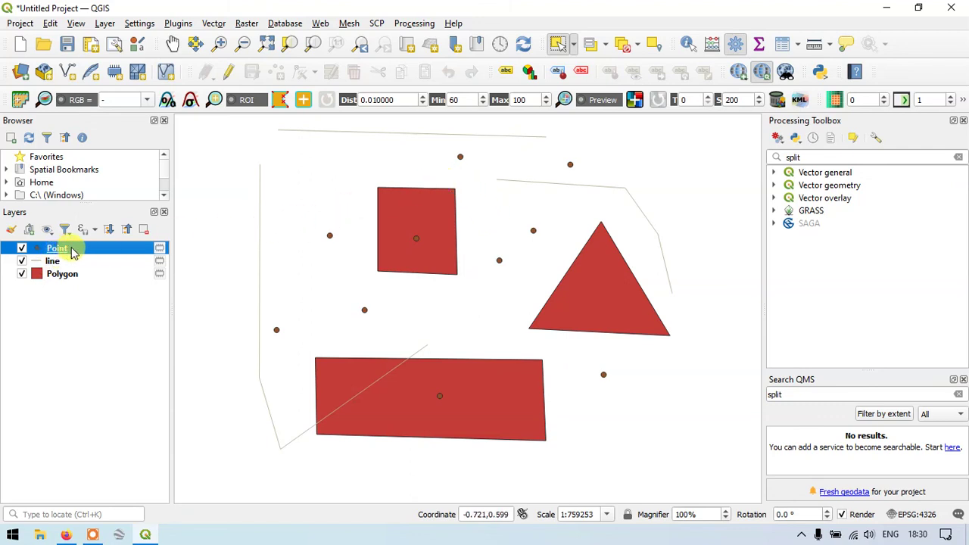
Move the Polygon layer to the top of the layer order, above Point, and return it below line.
left_click(75, 287)
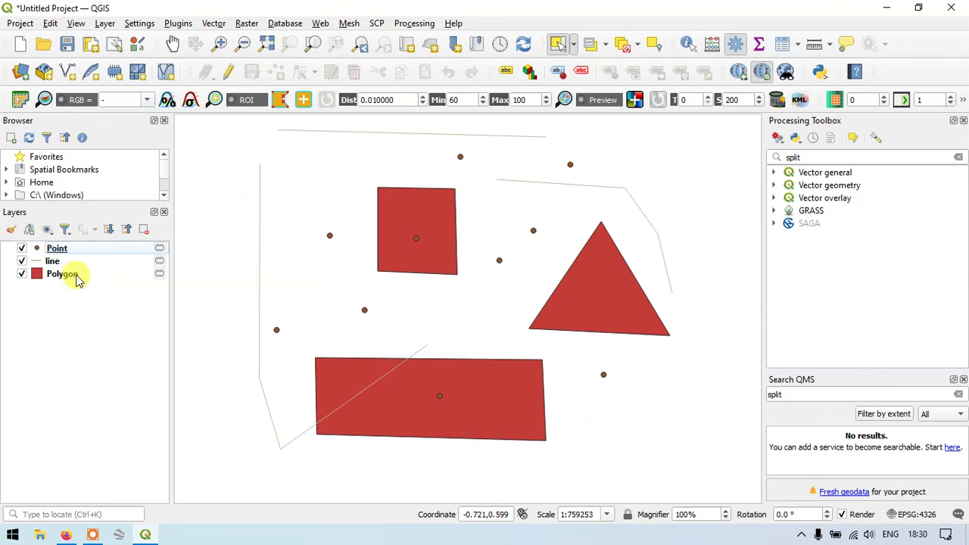
left_click_drag(76, 276, 86, 245)
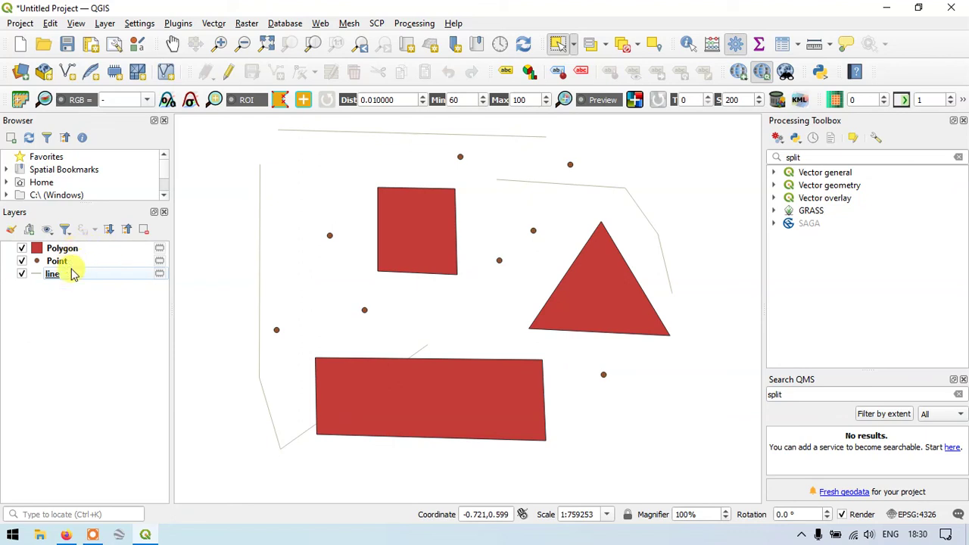
left_click_drag(69, 249, 71, 283)
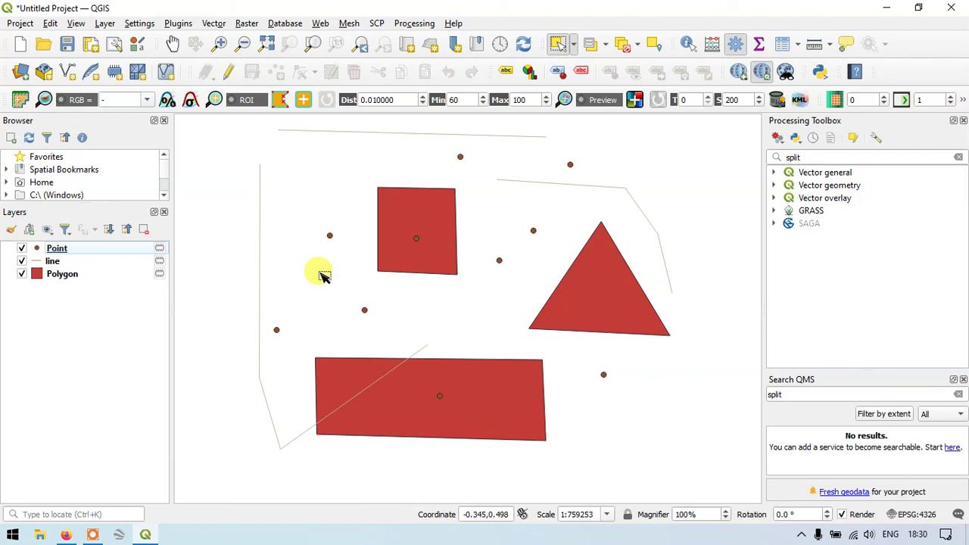